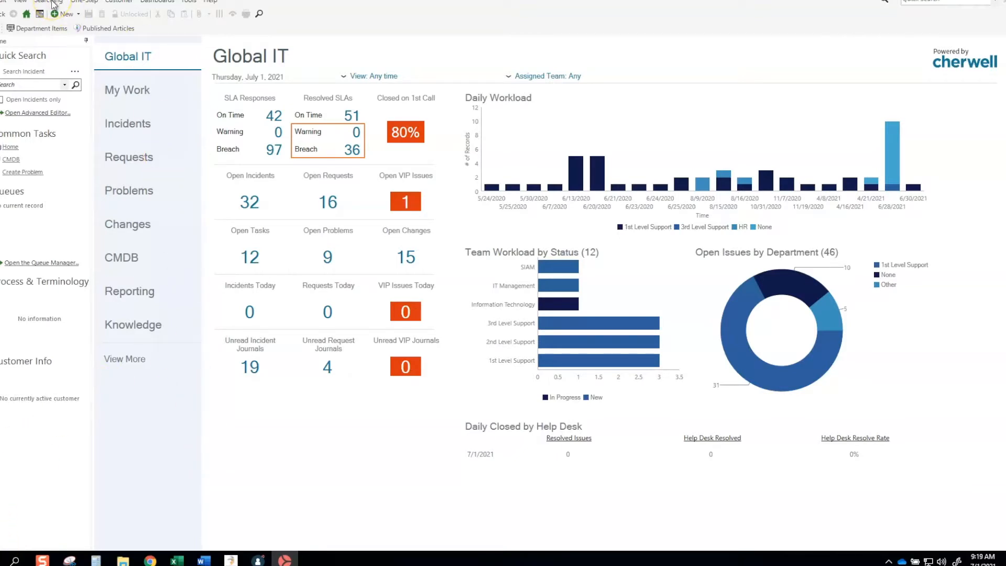
- Open the Search Manager and create a global Config - Computer stored query named "Warranty Exp Current Mo Plus 6"
{"action": "left_click", "coordinate": [54, 5]}
{"action": "left_click", "coordinate": [66, 11]}
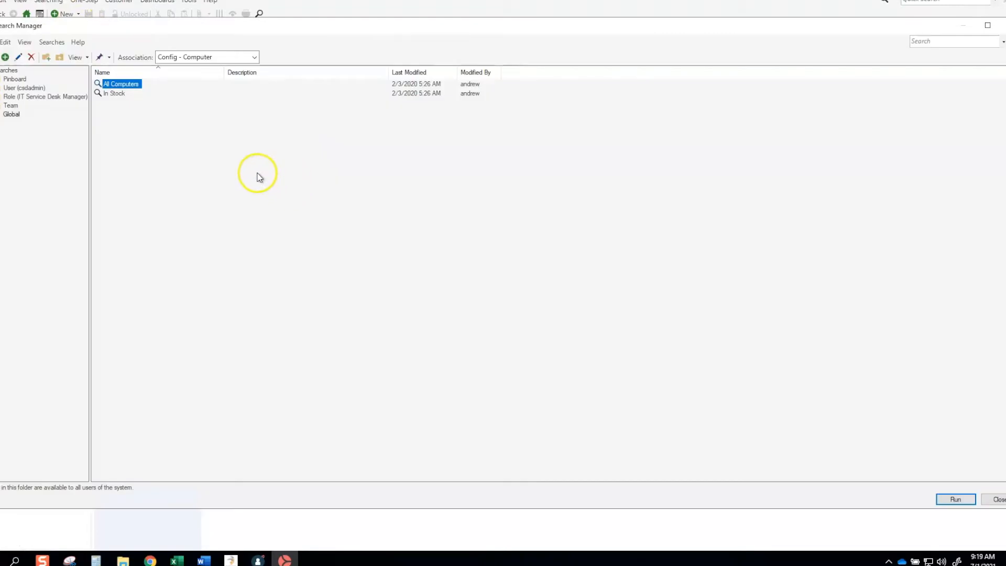
{"action": "right_click", "coordinate": [153, 127]}
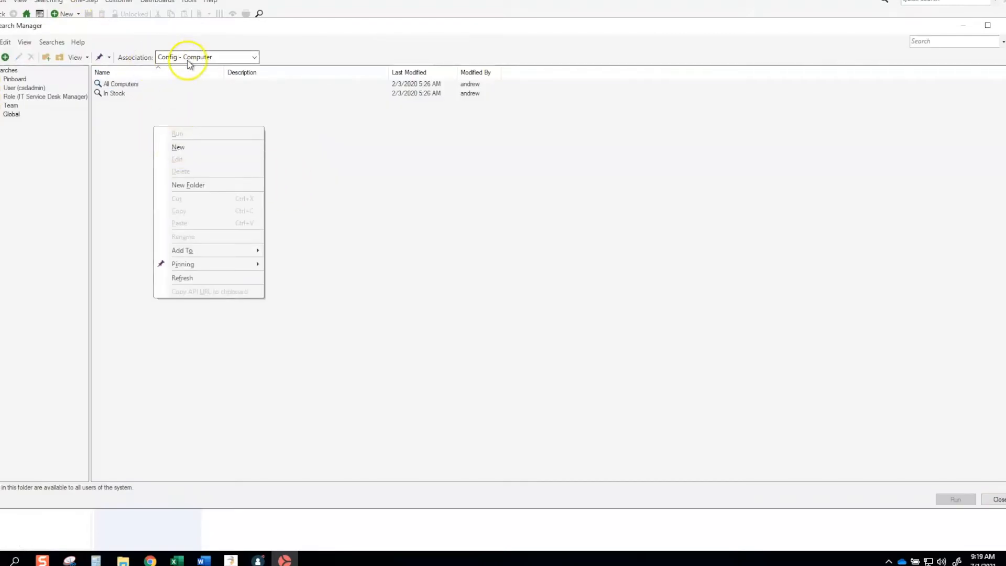
{"action": "left_click", "coordinate": [185, 148]}
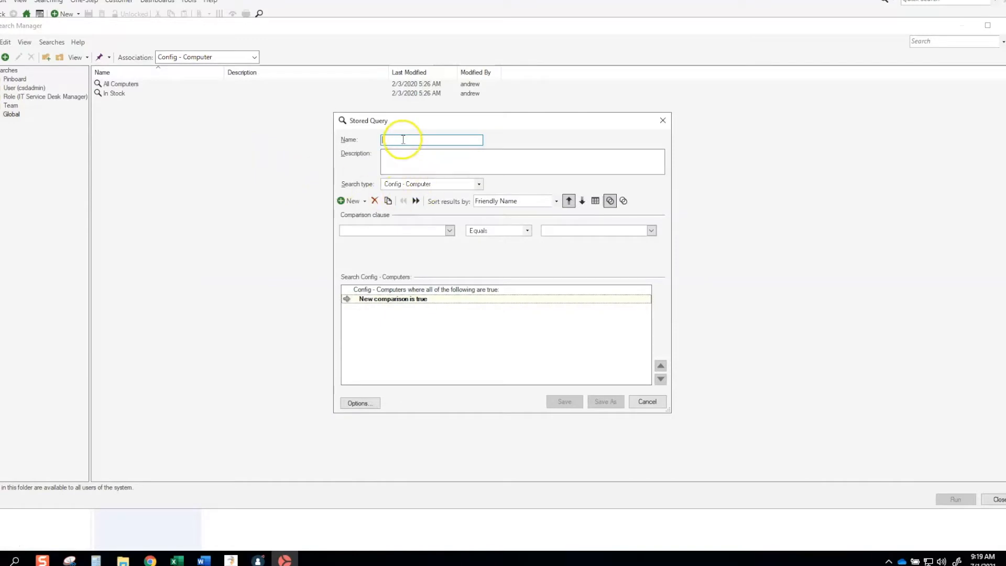
{"action": "type", "text": "Warranty Exp Current Mo Plus 6"}
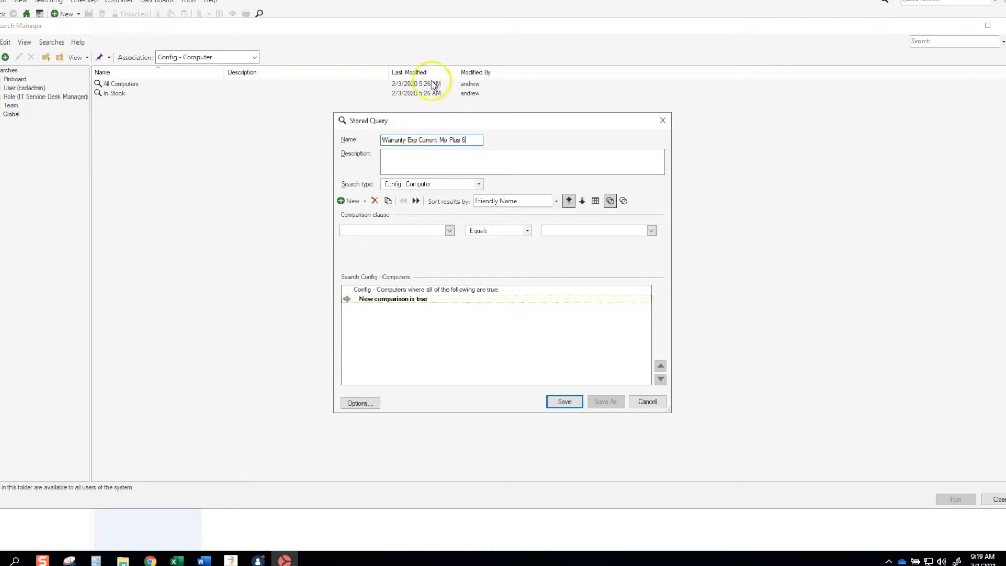
- Define the query's first comparison as Configuration Item Type Name equals Config - Computer
{"action": "left_click", "coordinate": [387, 231]}
{"action": "left_click", "coordinate": [451, 231]}
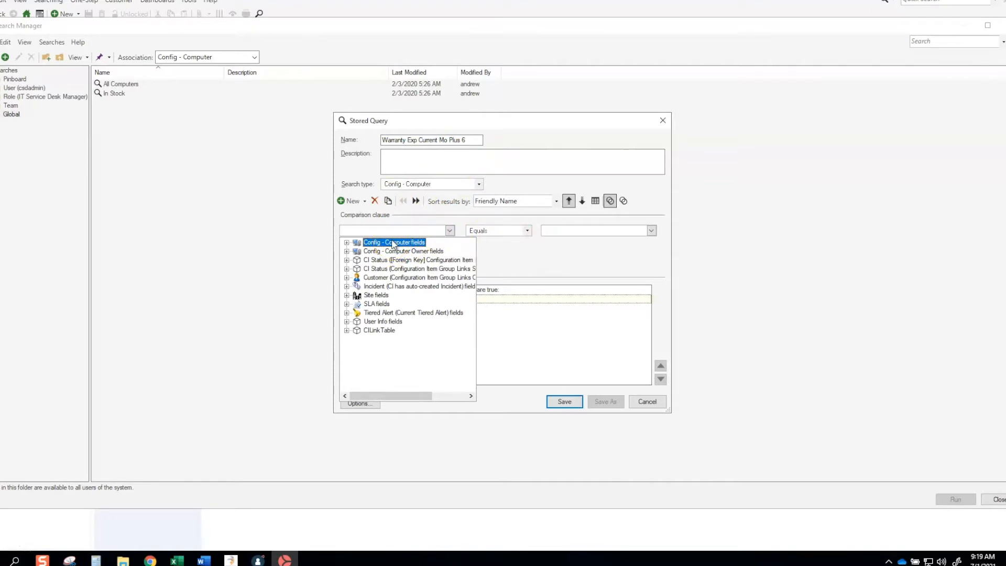
{"action": "double_click", "coordinate": [393, 243]}
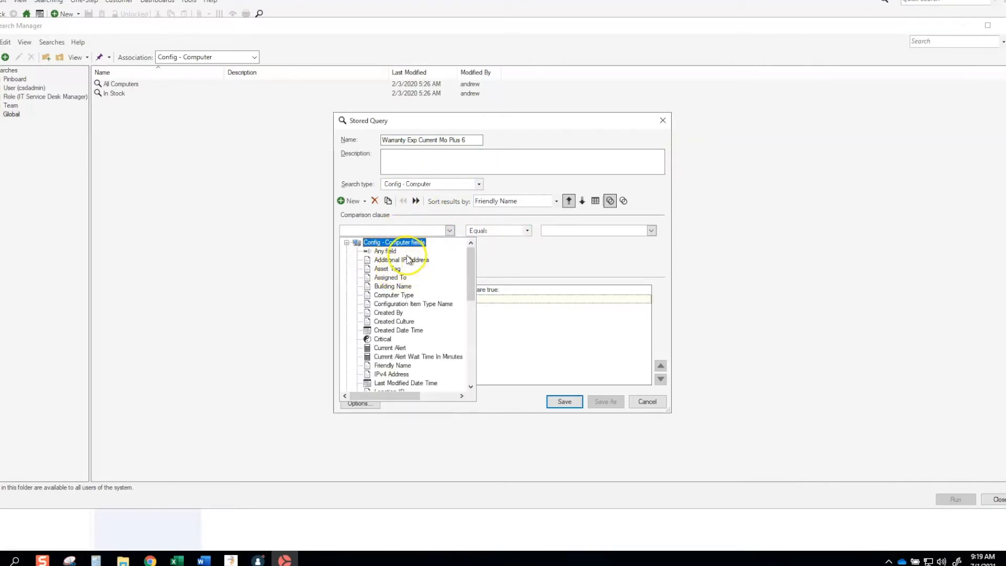
{"action": "left_click", "coordinate": [415, 304]}
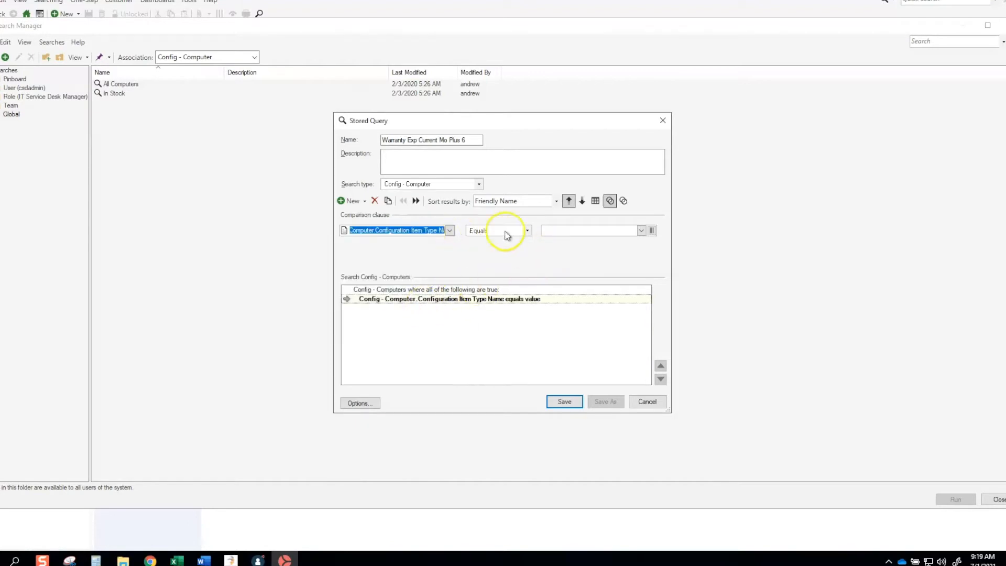
{"action": "left_click", "coordinate": [651, 230]}
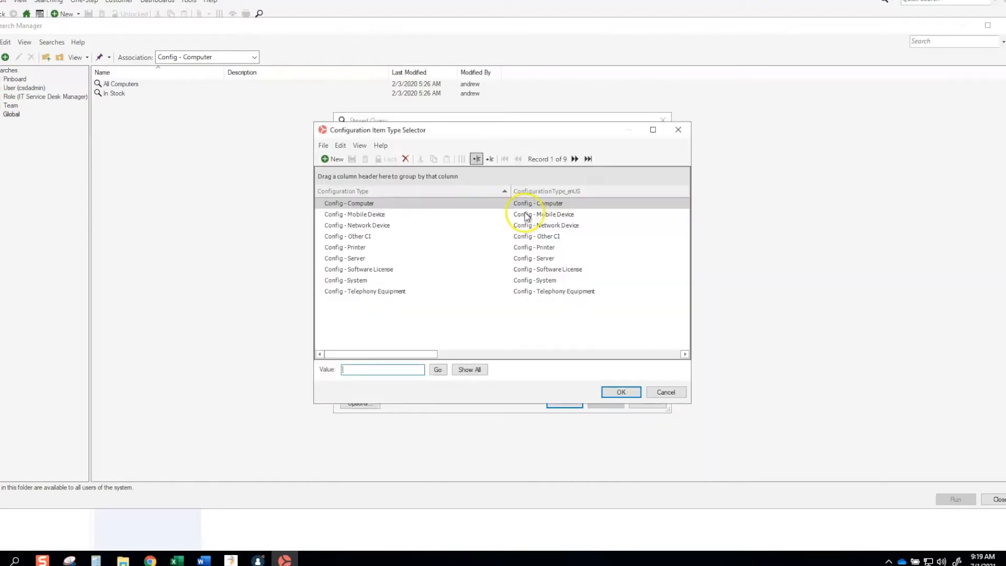
{"action": "double_click", "coordinate": [350, 203]}
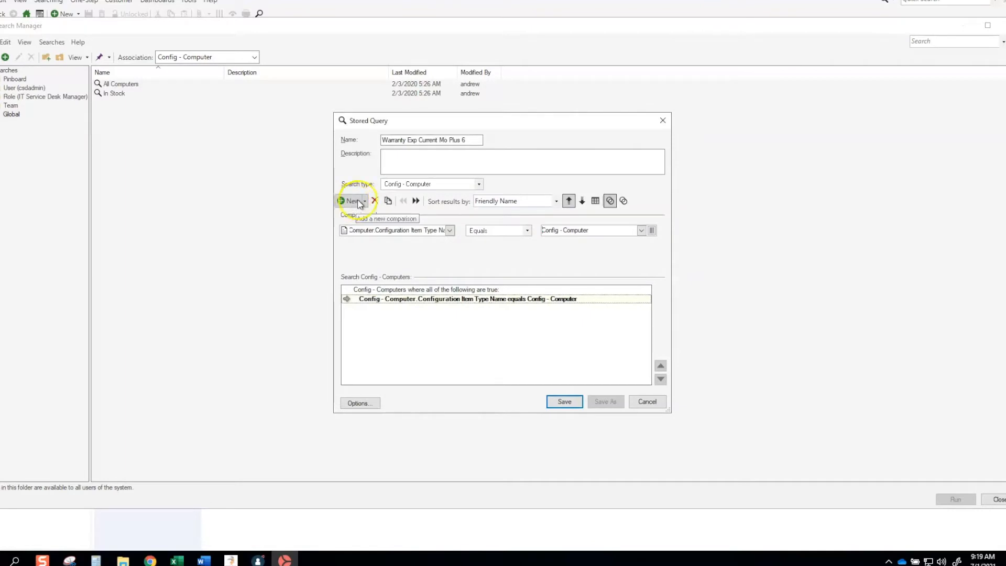
- Add a second comparison to the query requiring the computer's Status to be not equal to Retired
{"action": "left_click", "coordinate": [358, 202]}
{"action": "left_click", "coordinate": [449, 231]}
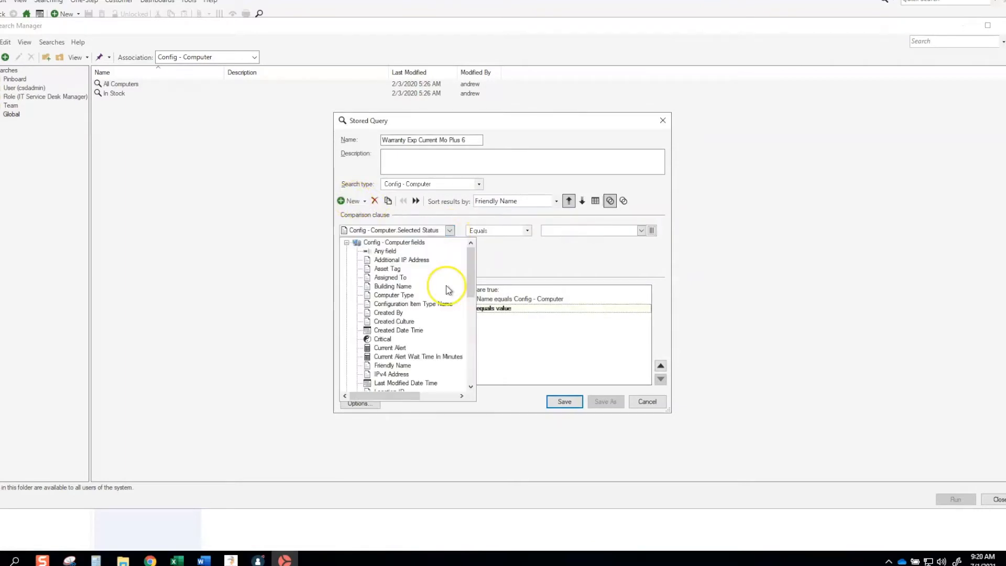
{"action": "scroll", "coordinate": [446, 290], "scroll_direction": "down", "scroll_amount": 5}
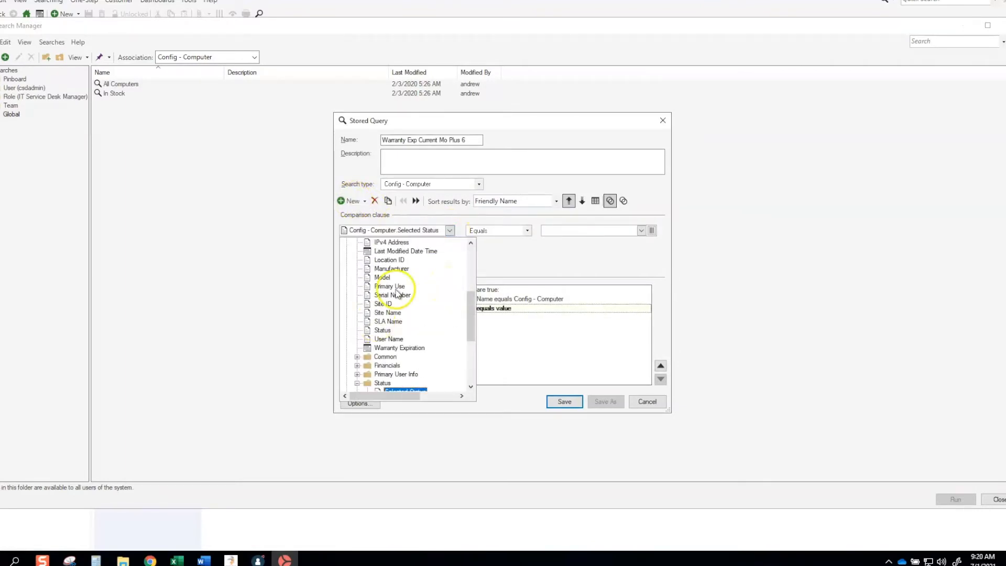
{"action": "left_click", "coordinate": [386, 331]}
{"action": "left_click", "coordinate": [527, 231]}
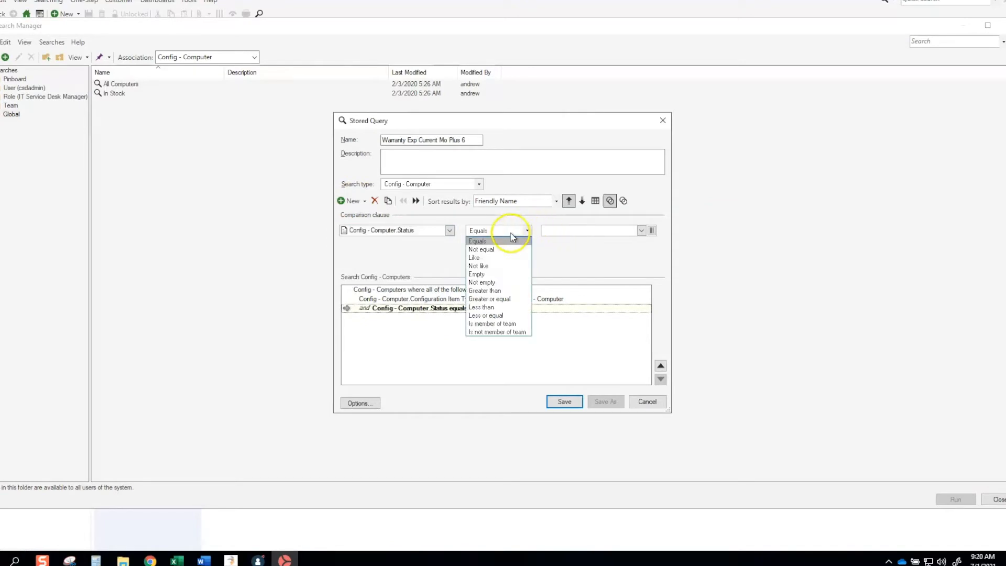
{"action": "left_click", "coordinate": [492, 250]}
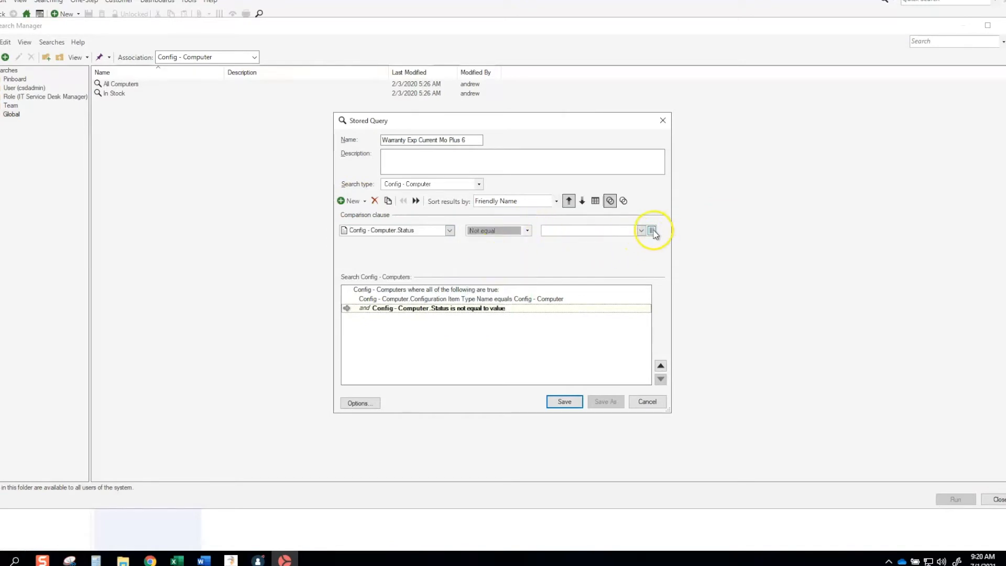
{"action": "left_click", "coordinate": [652, 231]}
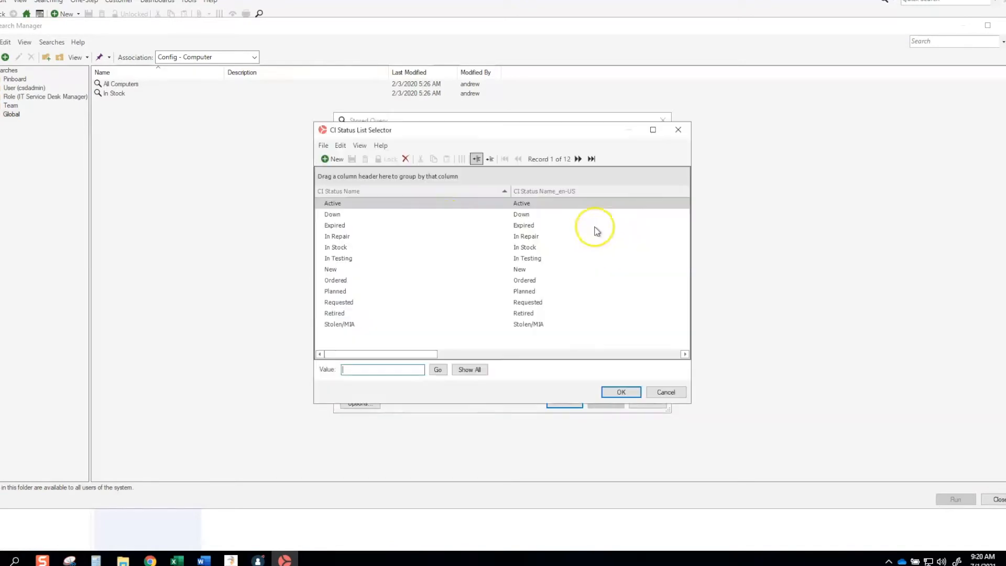
{"action": "double_click", "coordinate": [336, 313]}
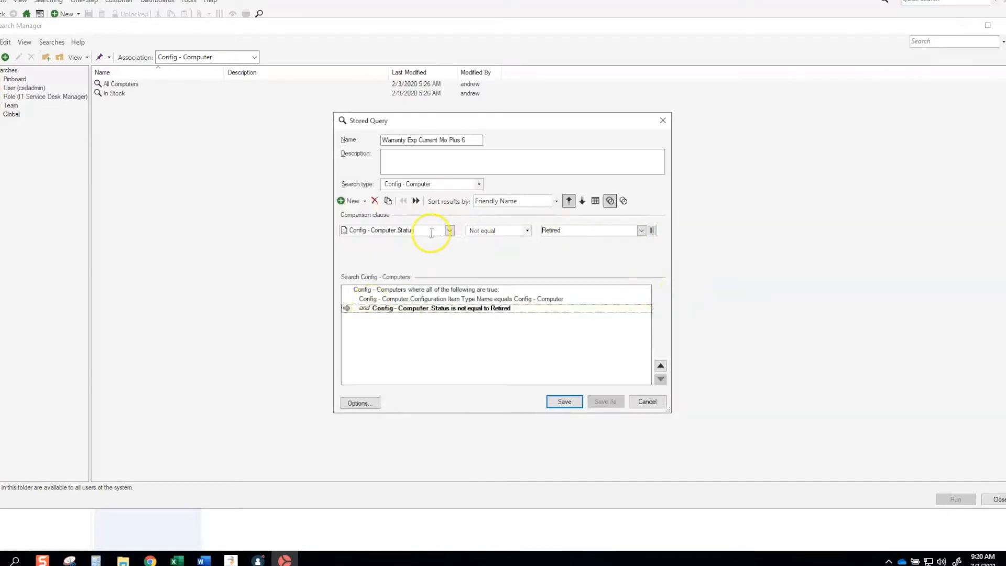
- Add a third comparison to the query requiring the computer's Warranty Expiration to be not empty
{"action": "left_click", "coordinate": [356, 205]}
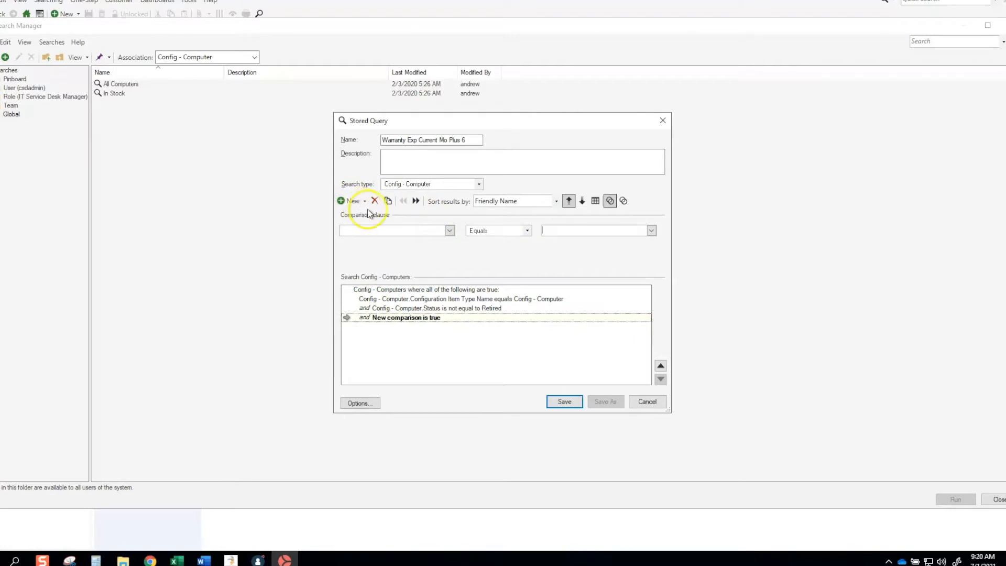
{"action": "left_click", "coordinate": [449, 230]}
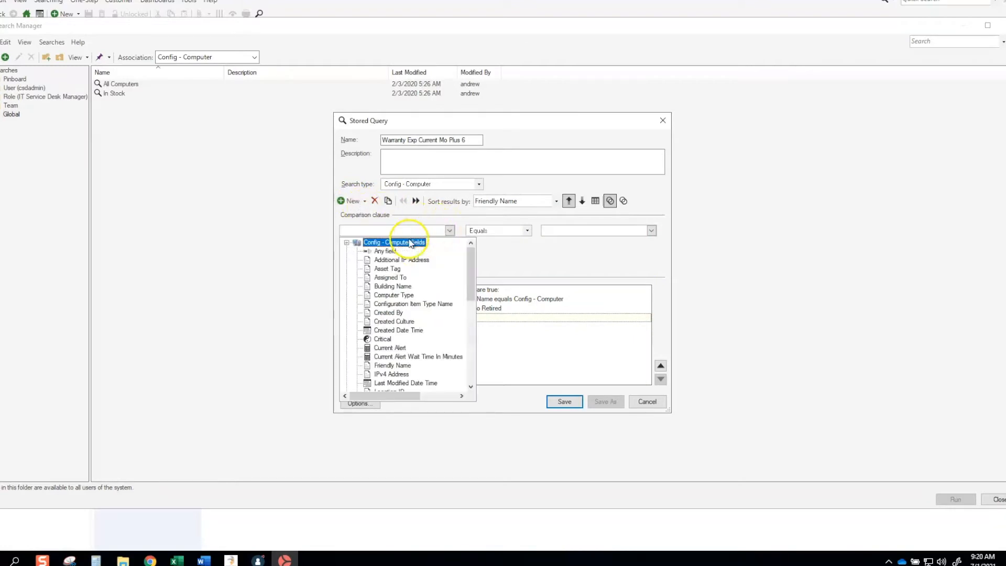
{"action": "scroll", "coordinate": [410, 242], "scroll_direction": "down", "scroll_amount": 5}
{"action": "left_click", "coordinate": [411, 321]}
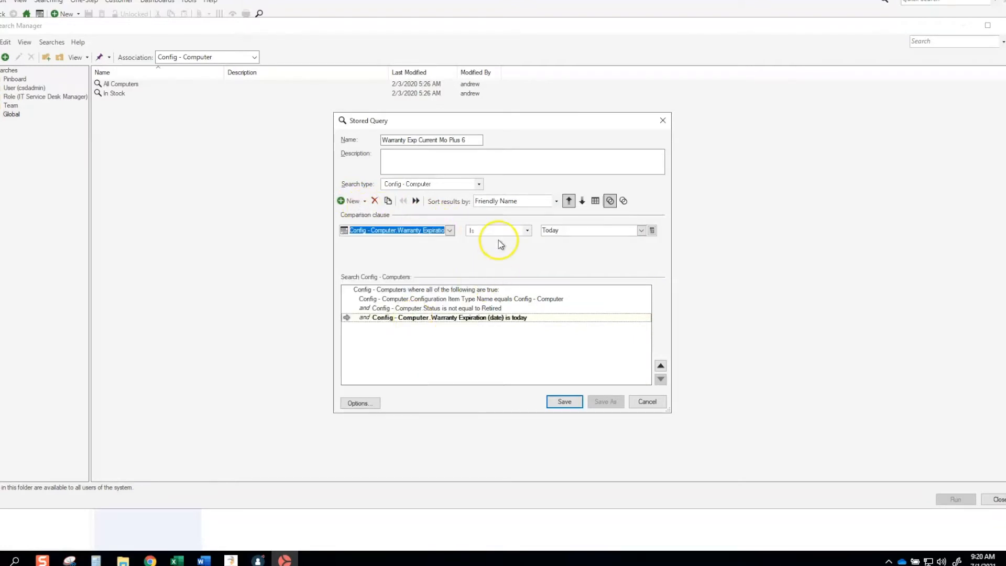
{"action": "left_click", "coordinate": [527, 230]}
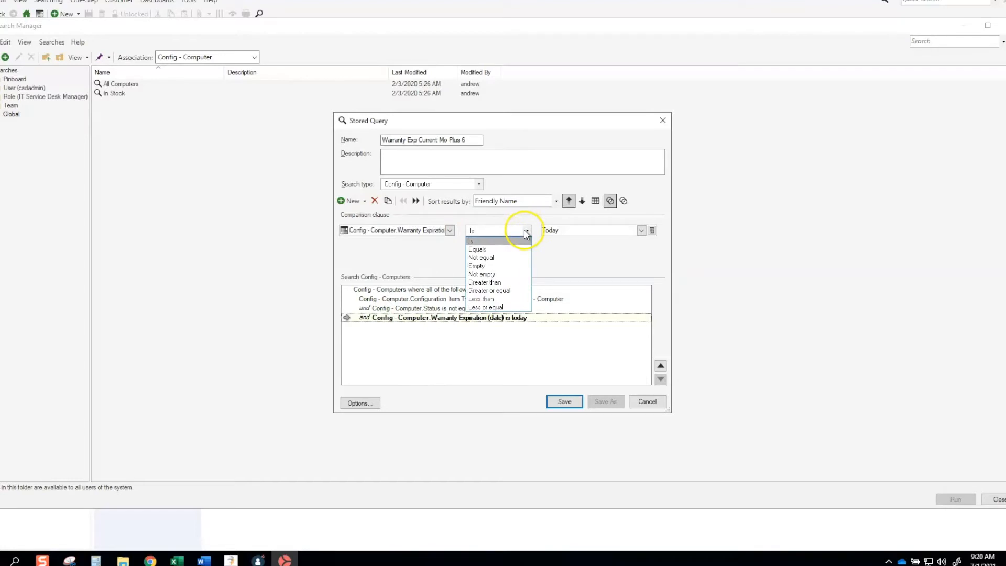
{"action": "left_click", "coordinate": [479, 274]}
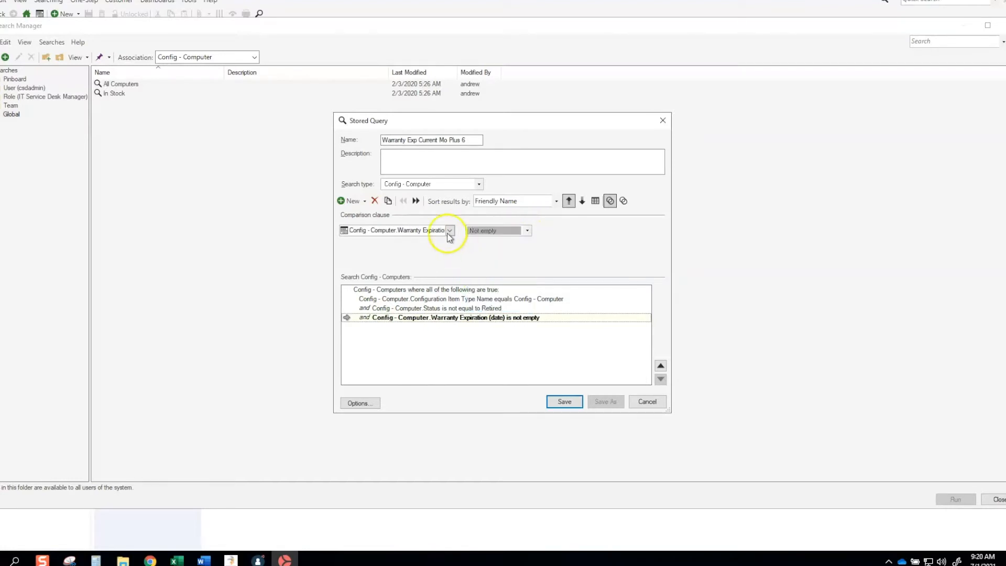
- Add a fourth comparison on the computer's Warranty Expiration with the Less or equal operator
{"action": "left_click", "coordinate": [342, 201]}
{"action": "left_click", "coordinate": [450, 231]}
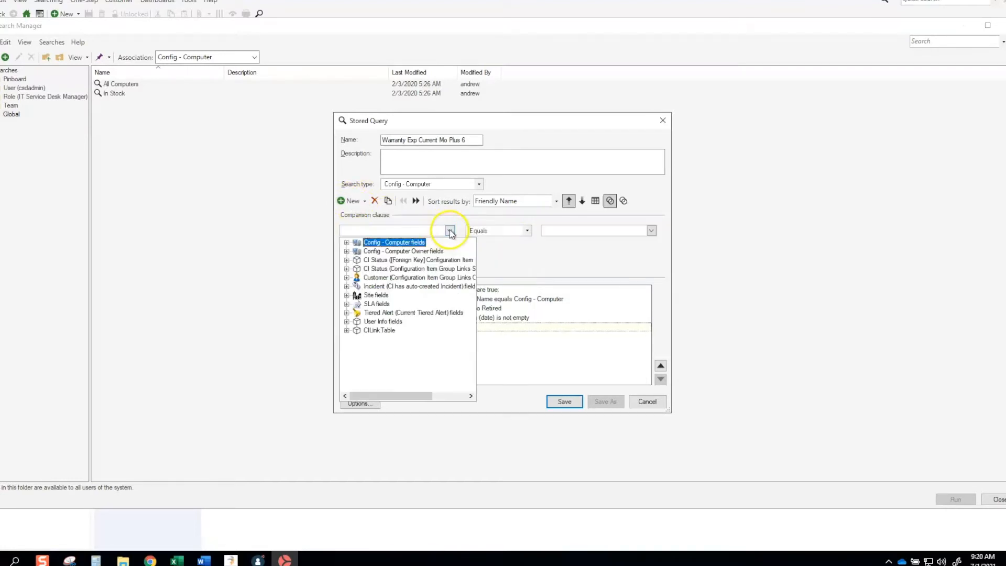
{"action": "double_click", "coordinate": [409, 242]}
{"action": "scroll", "coordinate": [430, 306], "scroll_direction": "down", "scroll_amount": 5}
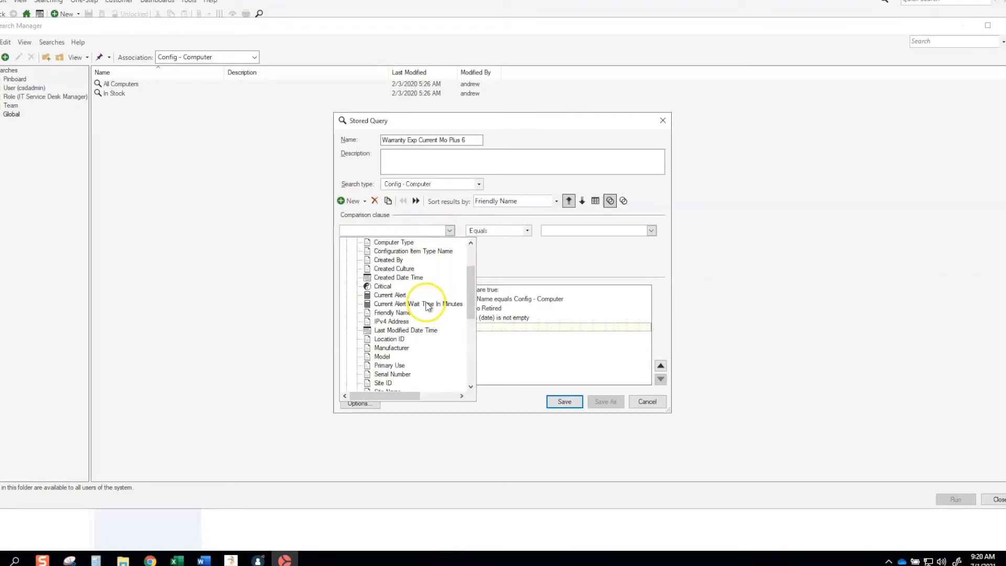
{"action": "left_click", "coordinate": [418, 349]}
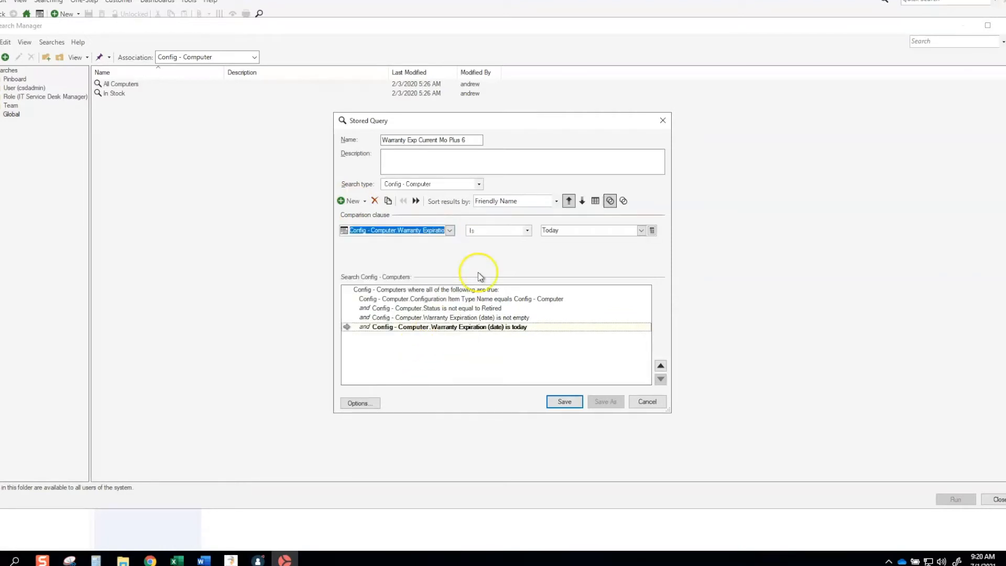
{"action": "left_click", "coordinate": [507, 234]}
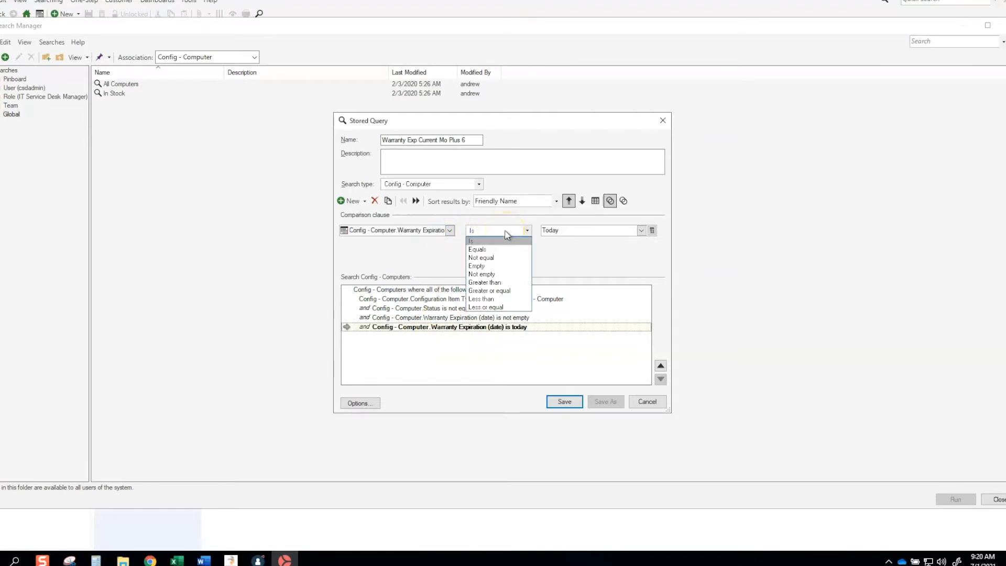
{"action": "left_click", "coordinate": [494, 308]}
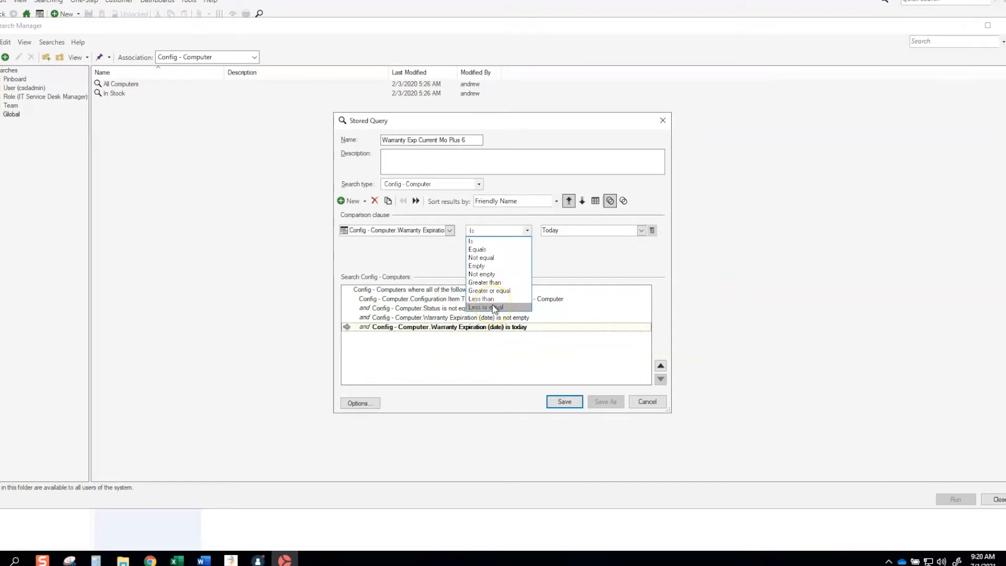
{"action": "left_click", "coordinate": [494, 308]}
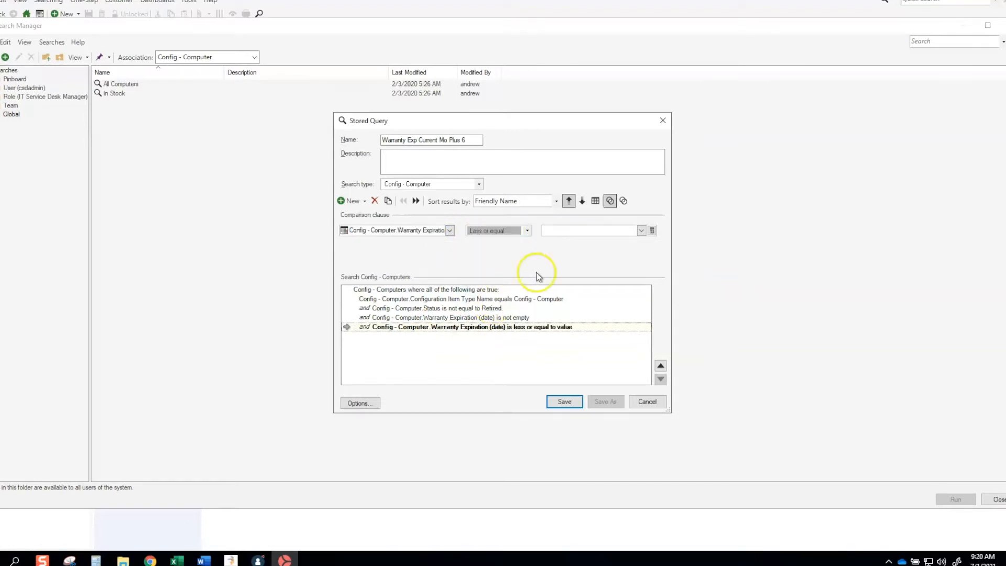
- For the comparison value, create a new global stored expression of type Date/Time named "Current Mo Plus 6 Mos"
{"action": "left_click", "coordinate": [643, 230]}
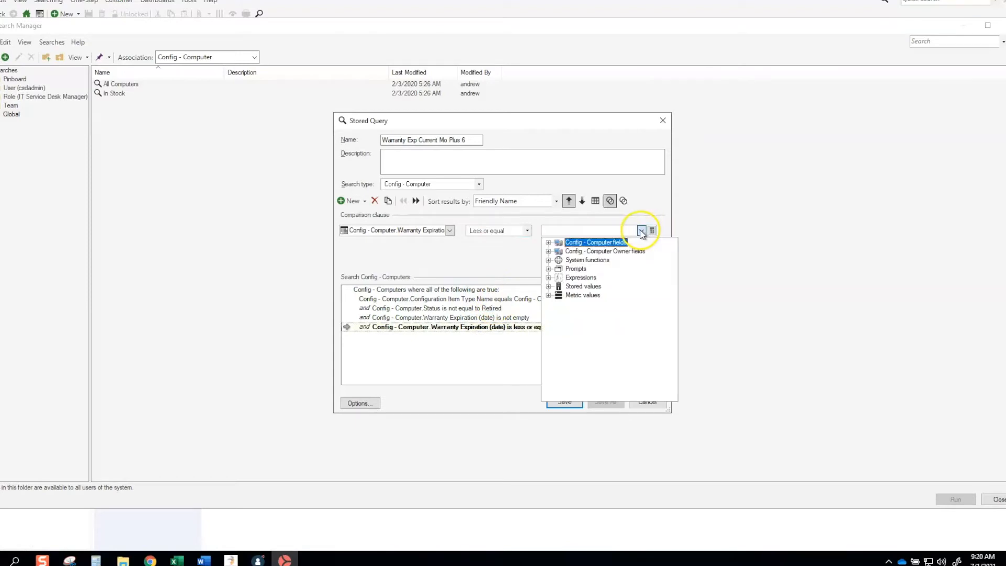
{"action": "double_click", "coordinate": [581, 279]}
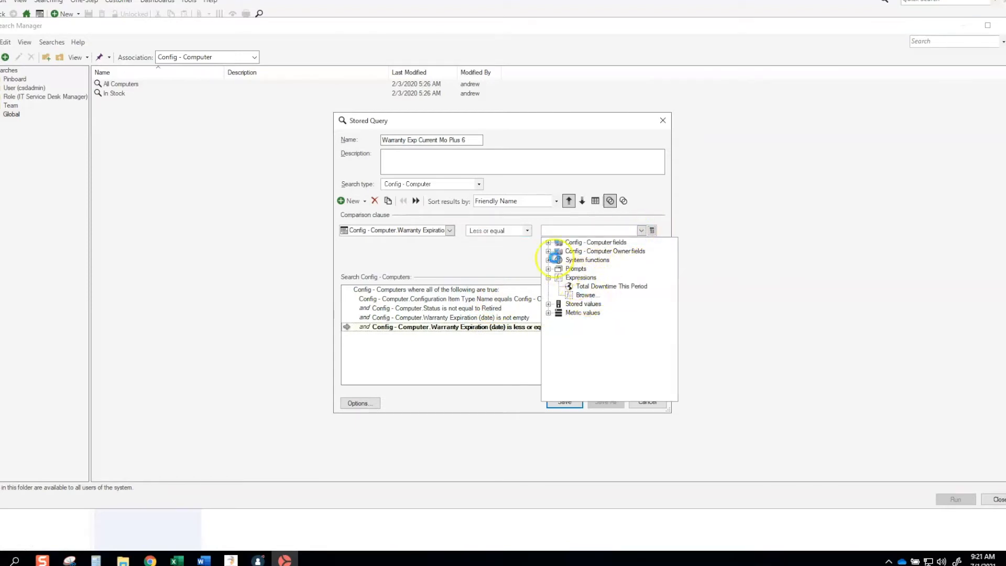
{"action": "left_click", "coordinate": [586, 295]}
{"action": "right_click", "coordinate": [369, 194]}
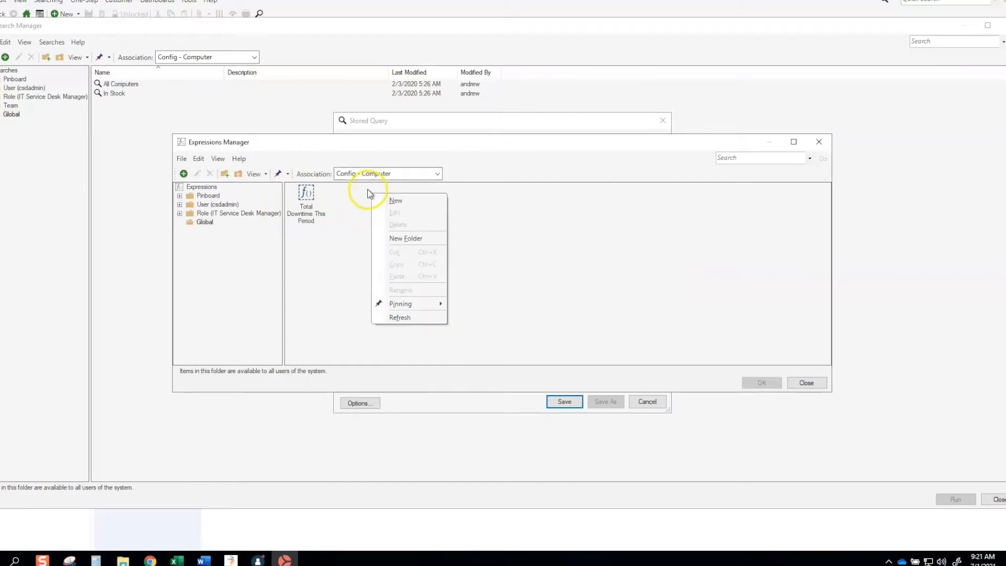
{"action": "left_click", "coordinate": [394, 200]}
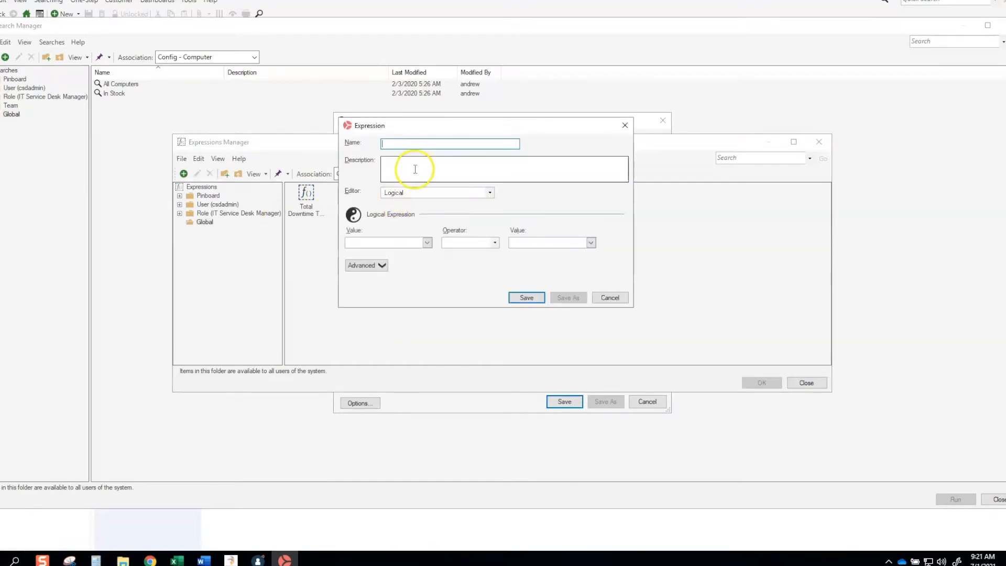
{"action": "left_click", "coordinate": [398, 194]}
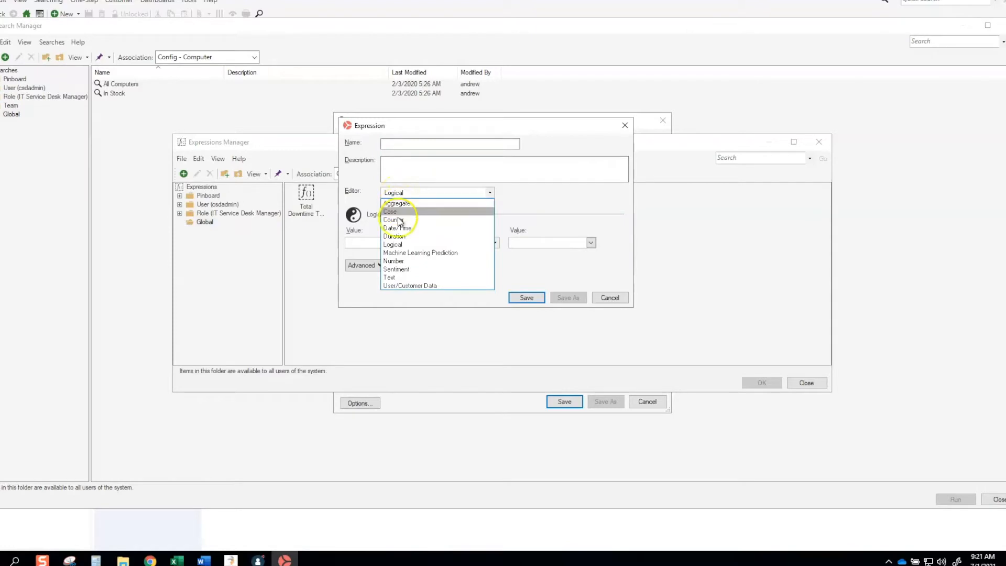
{"action": "left_click", "coordinate": [397, 227]}
{"action": "left_click", "coordinate": [393, 143]}
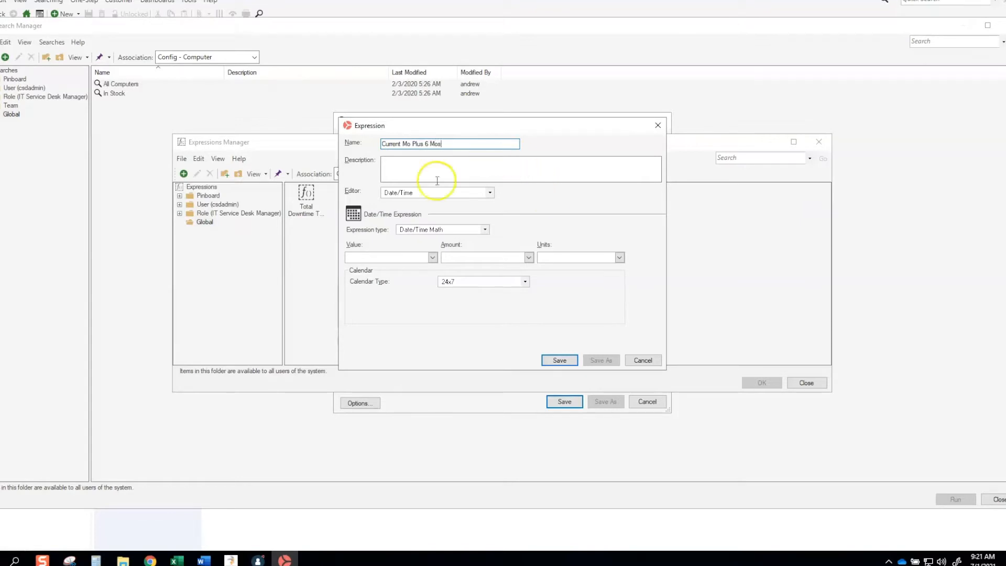
- For the stored expression's Value, start a new custom expression with the Date/Time editor
{"action": "left_click", "coordinate": [433, 257]}
{"action": "scroll", "coordinate": [414, 322], "scroll_direction": "down", "scroll_amount": 5}
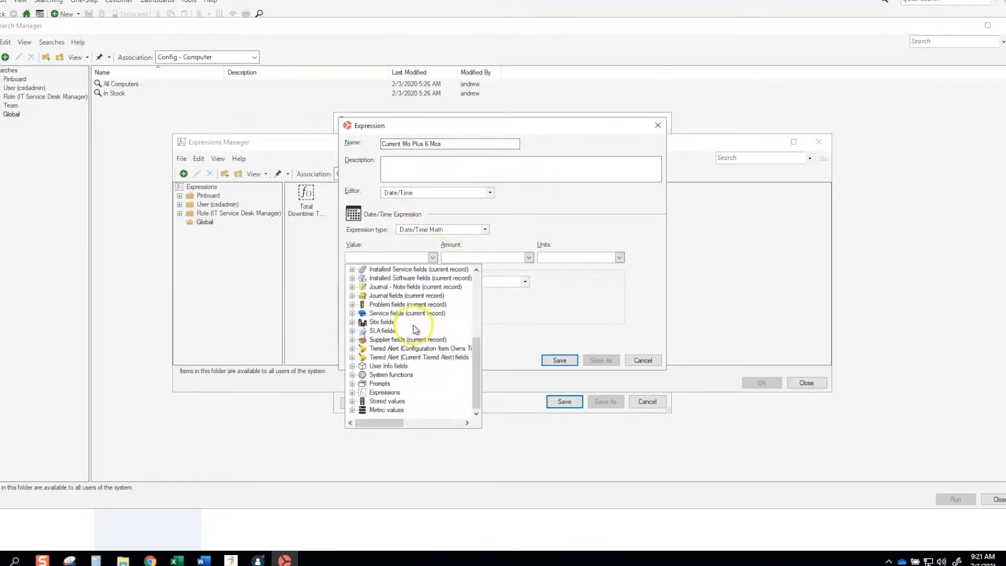
{"action": "left_click", "coordinate": [386, 393]}
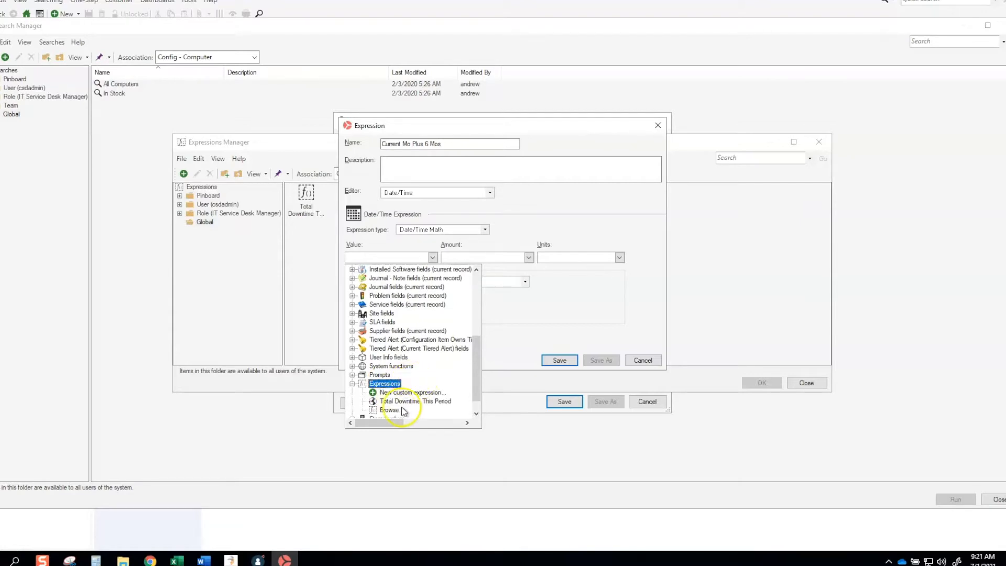
{"action": "left_click", "coordinate": [402, 393]}
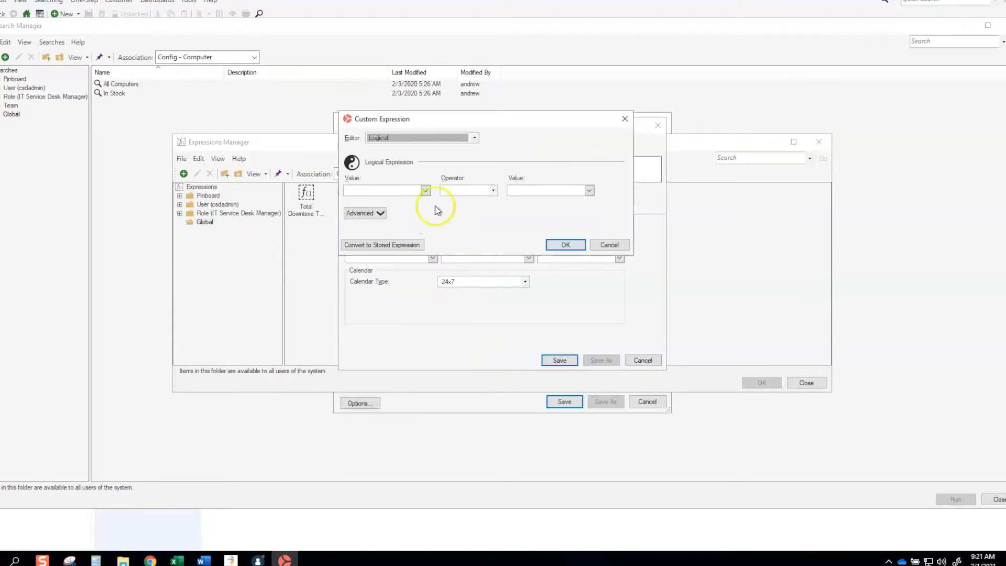
{"action": "left_click", "coordinate": [414, 138]}
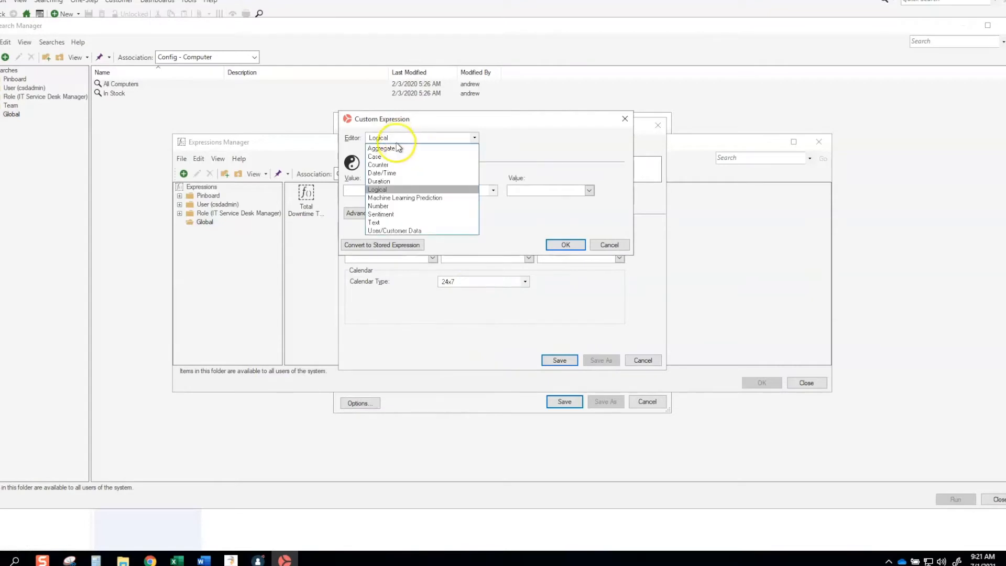
{"action": "left_click", "coordinate": [387, 171]}
- Define the custom expression as CurrentDateTime() with First of month as the units, and accept it
{"action": "left_click", "coordinate": [433, 206]}
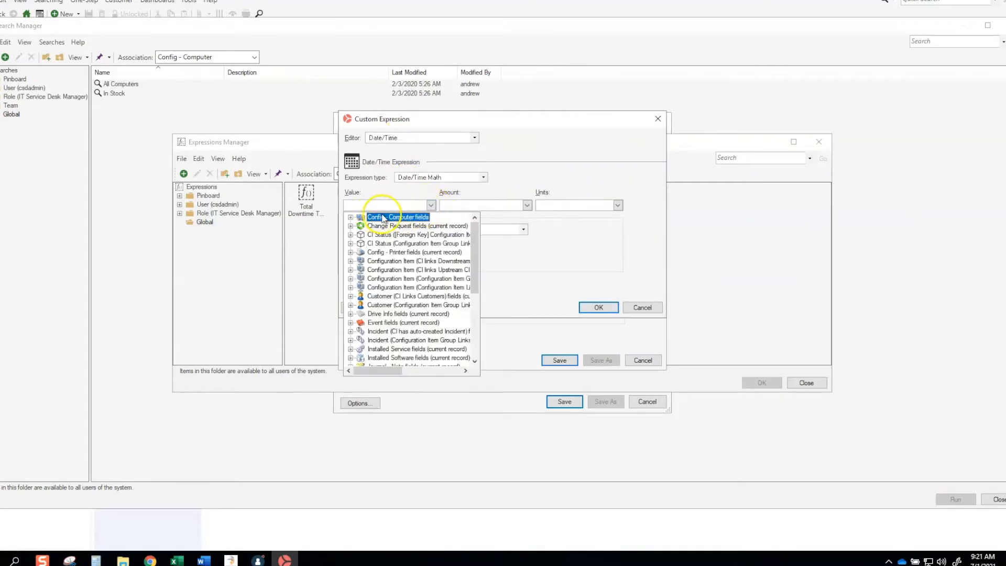
{"action": "scroll", "coordinate": [360, 258], "scroll_direction": "down", "scroll_amount": 10}
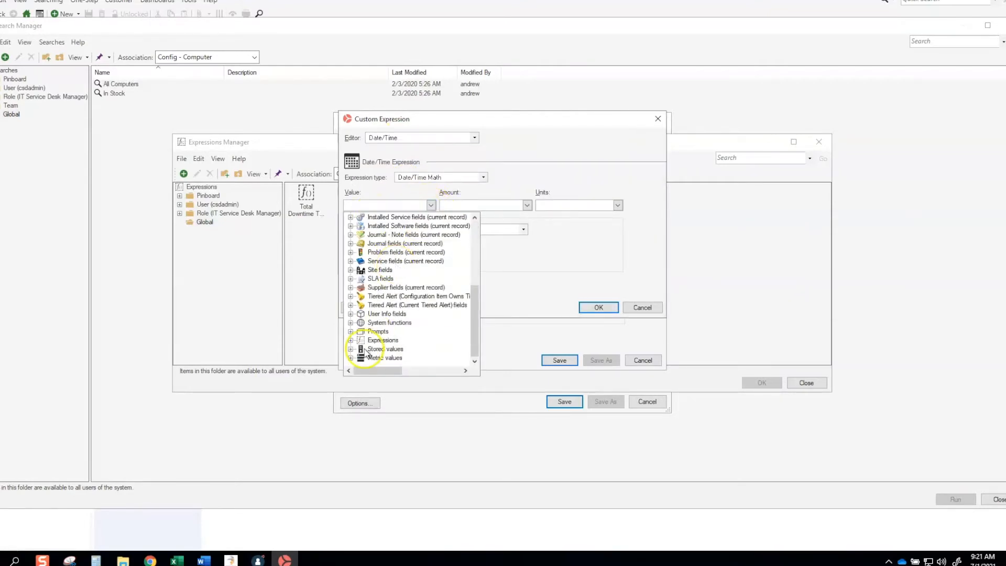
{"action": "double_click", "coordinate": [388, 322]}
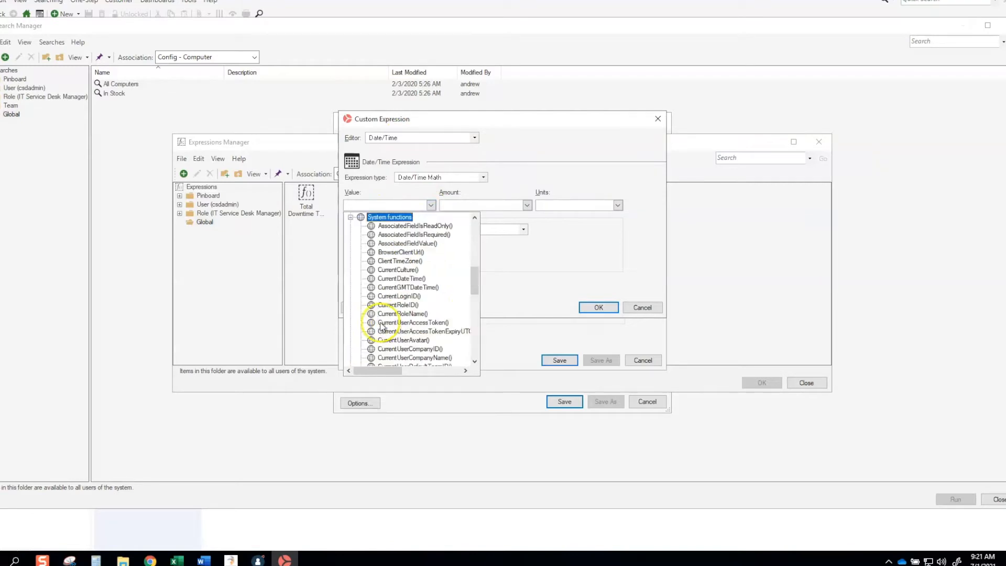
{"action": "left_click", "coordinate": [411, 279]}
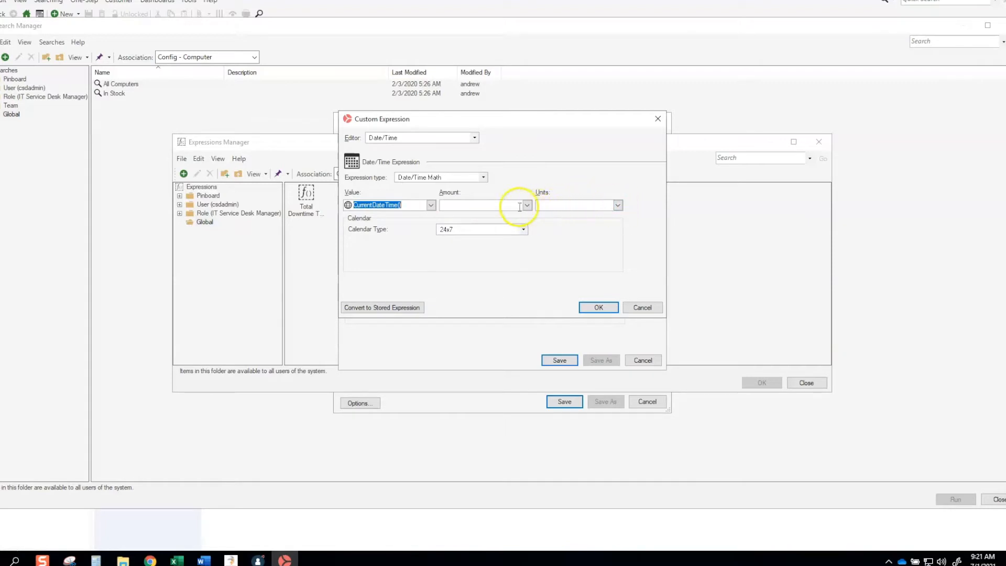
{"action": "left_click", "coordinate": [478, 206]}
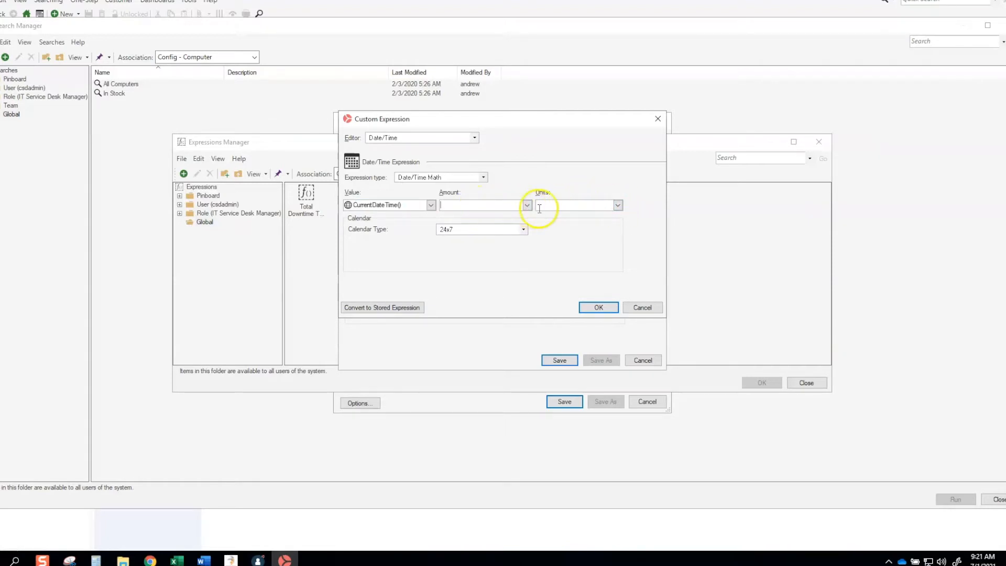
{"action": "left_click", "coordinate": [618, 205]}
{"action": "left_click", "coordinate": [587, 234]}
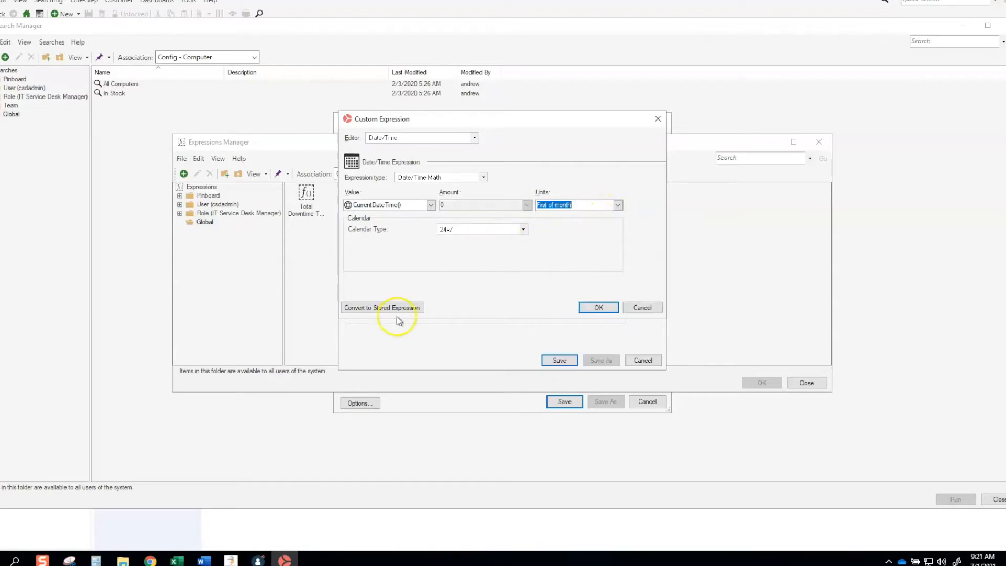
{"action": "left_click", "coordinate": [587, 309]}
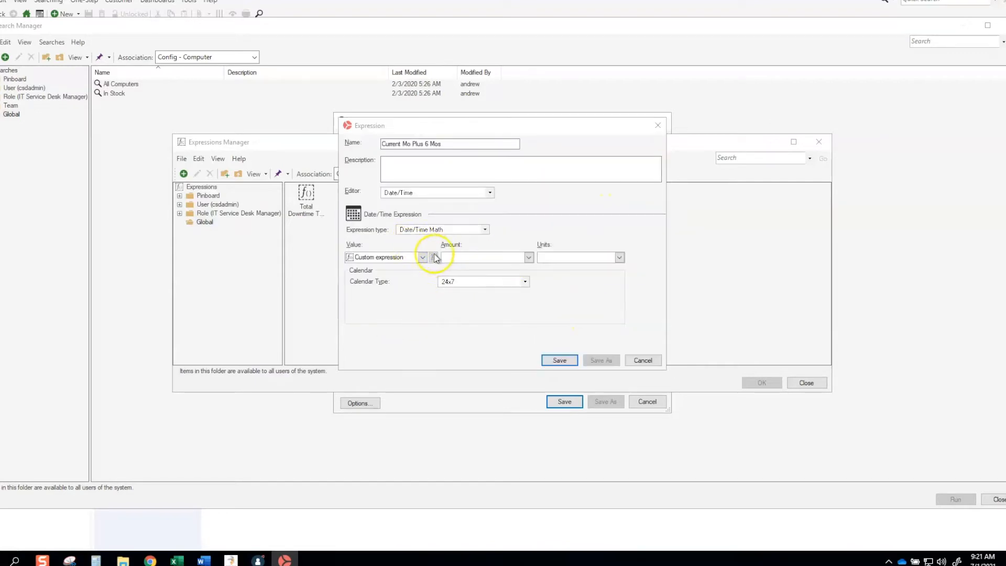
- Set the expression's amount to 6 and units to Months, save it, and use it as the query's comparison value
{"action": "left_click", "coordinate": [462, 258]}
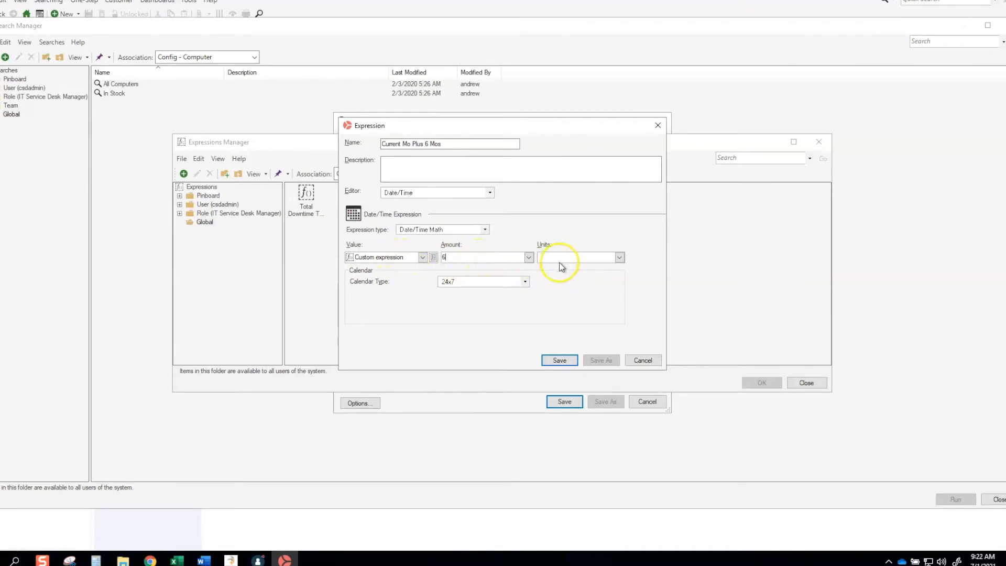
{"action": "left_click", "coordinate": [620, 257]}
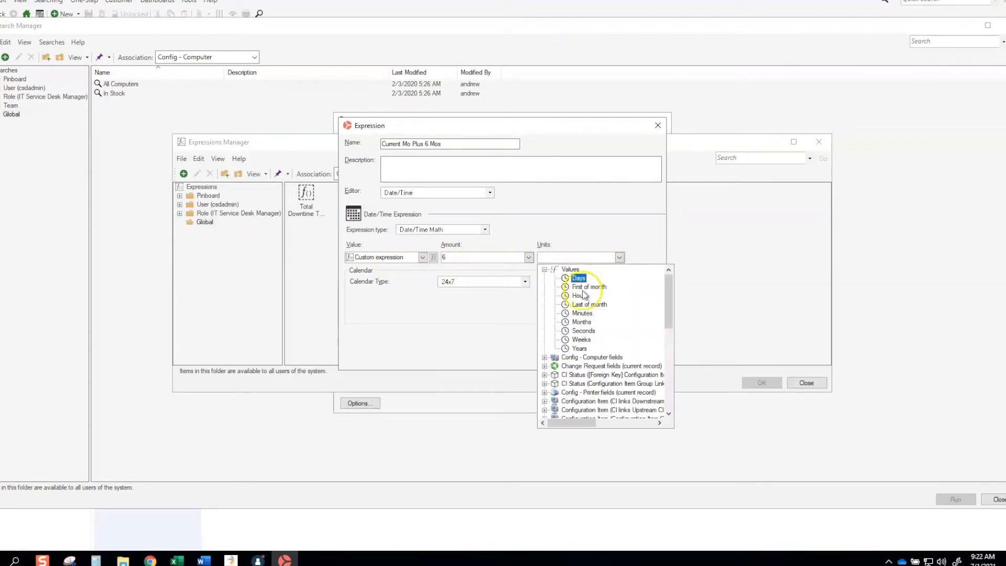
{"action": "left_click", "coordinate": [583, 322]}
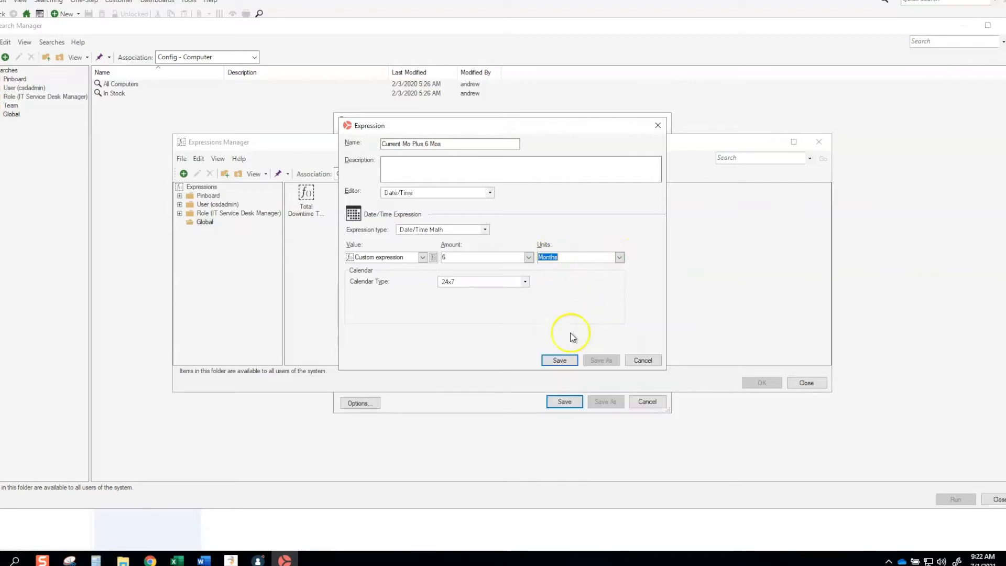
{"action": "left_click", "coordinate": [559, 360]}
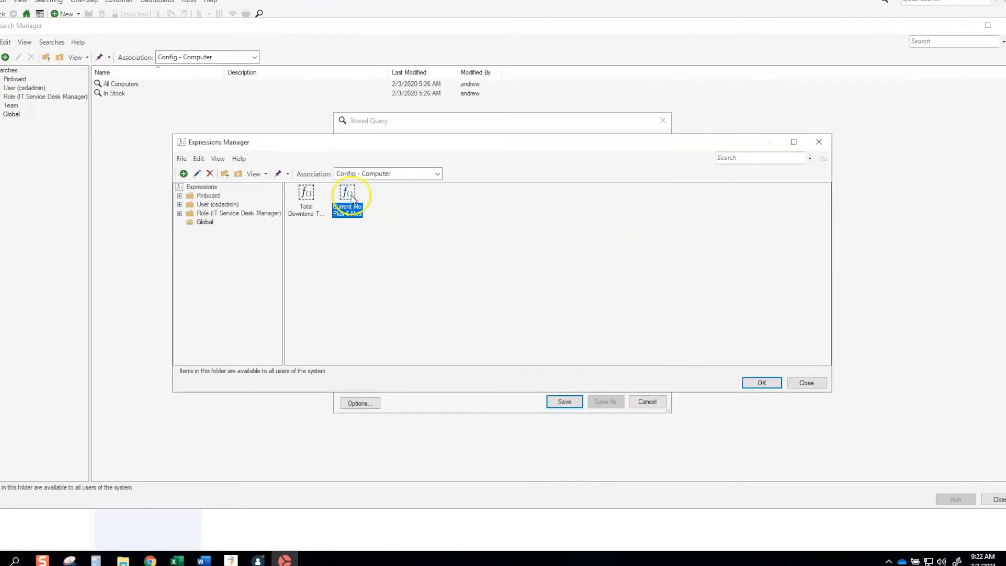
{"action": "left_click", "coordinate": [768, 383]}
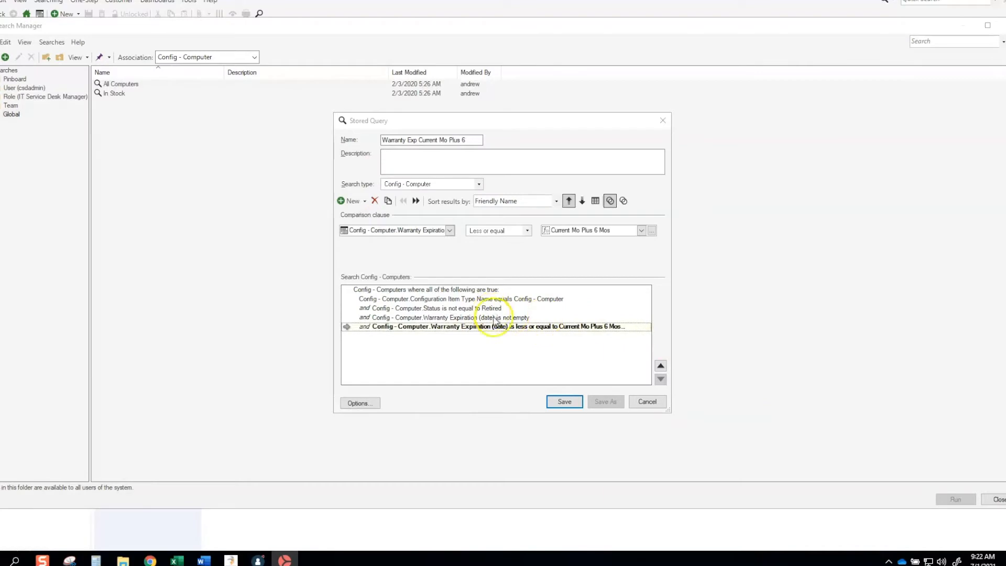
- Save the stored query and run the "Warranty Exp Current Mo Plus 6" search
{"action": "left_click", "coordinate": [569, 404]}
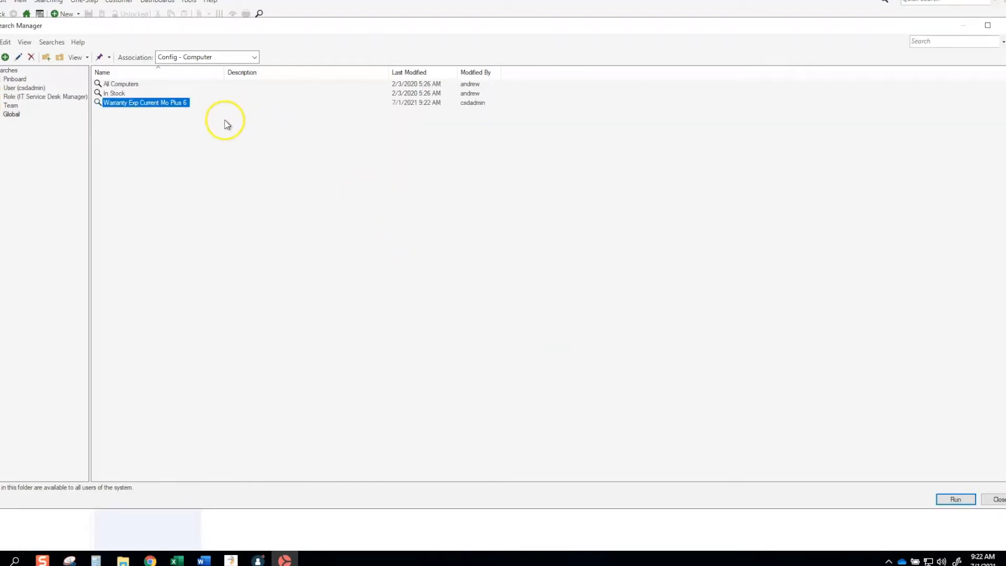
{"action": "left_click", "coordinate": [143, 105]}
{"action": "left_click", "coordinate": [168, 126]}
{"action": "left_click", "coordinate": [167, 103]}
{"action": "double_click", "coordinate": [167, 104]}
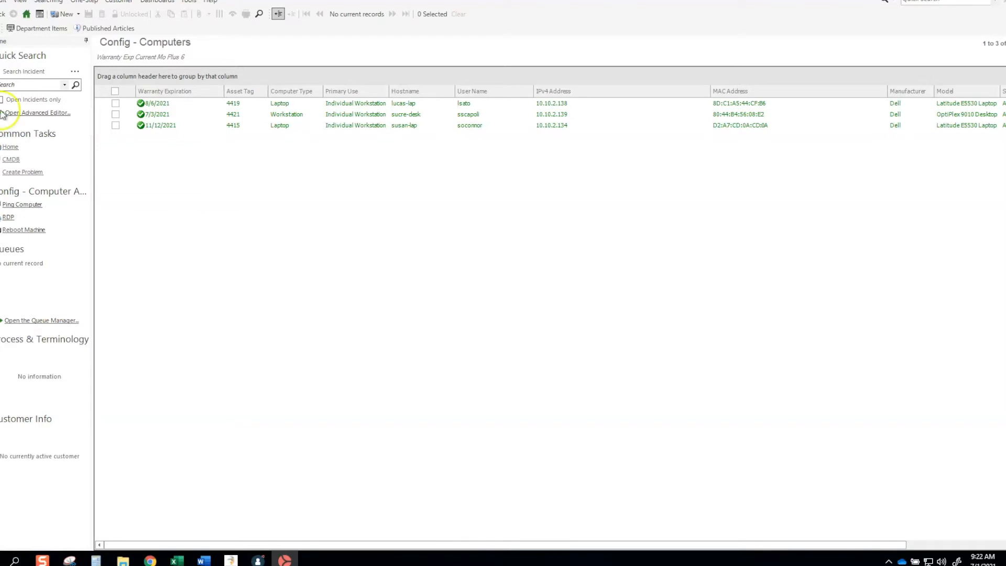
- Create a new One-Step for Config - Computer named "Computer CI Warranty Expiration Email"
{"action": "left_click", "coordinate": [81, 3]}
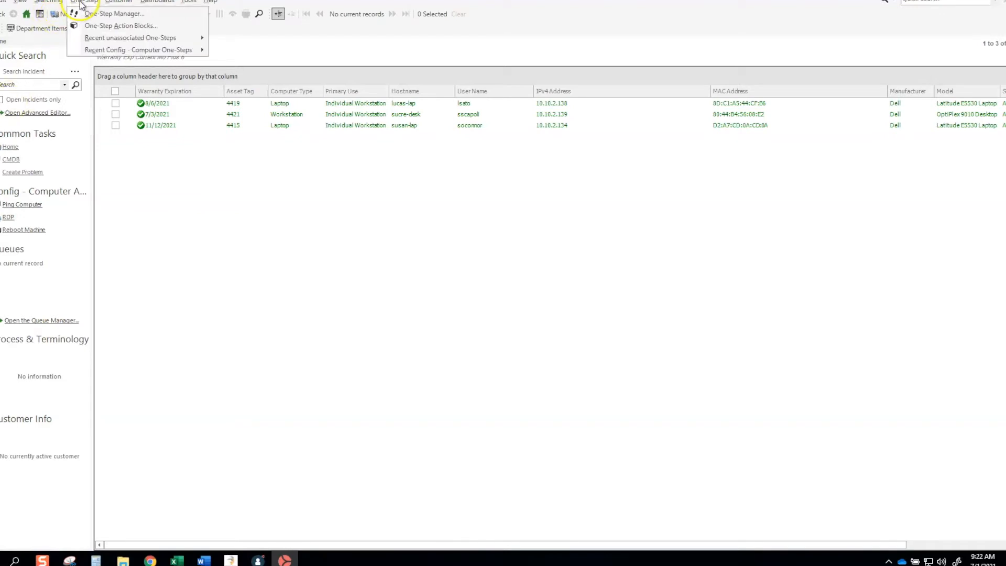
{"action": "left_click", "coordinate": [108, 16]}
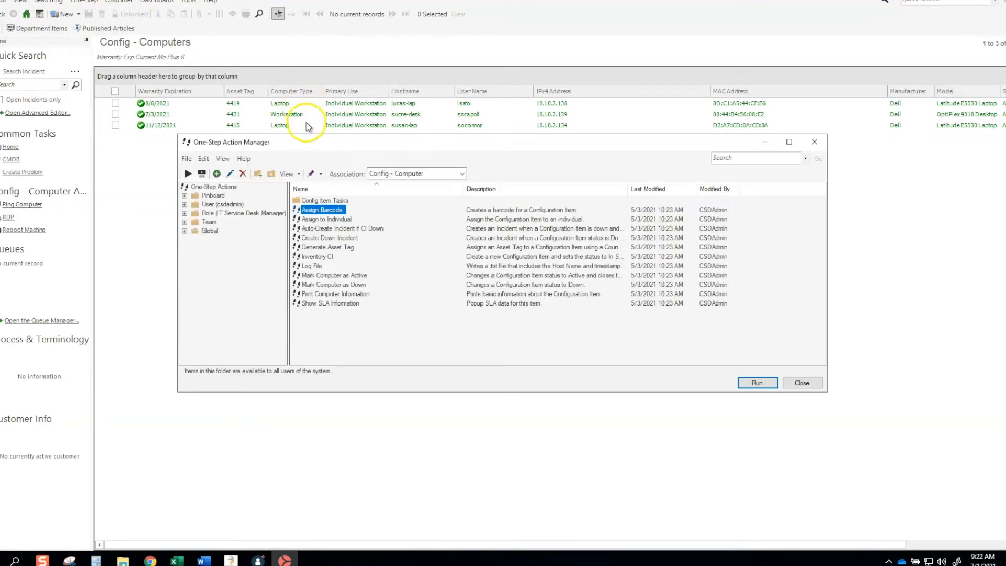
{"action": "right_click", "coordinate": [352, 317]}
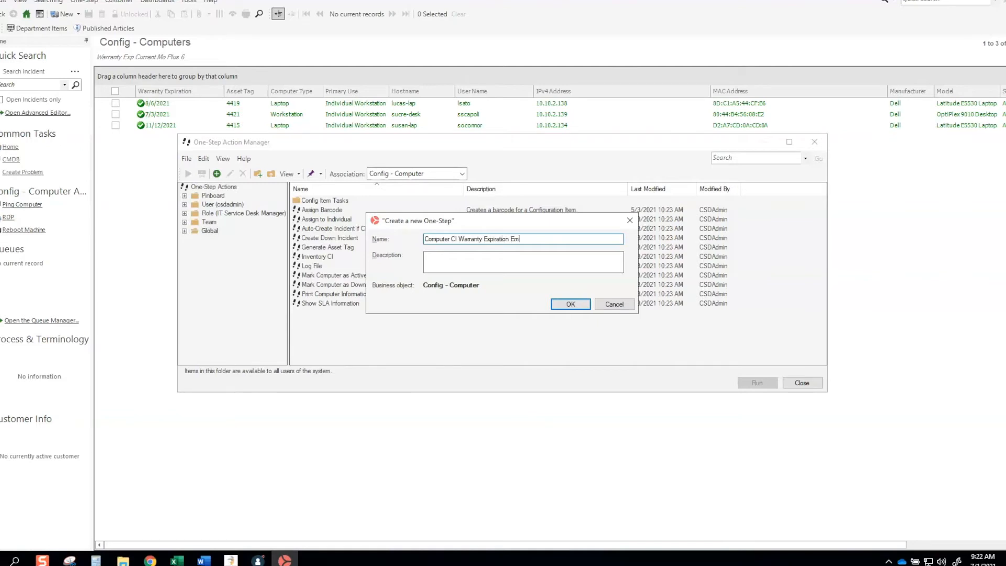
{"action": "left_click", "coordinate": [570, 304]}
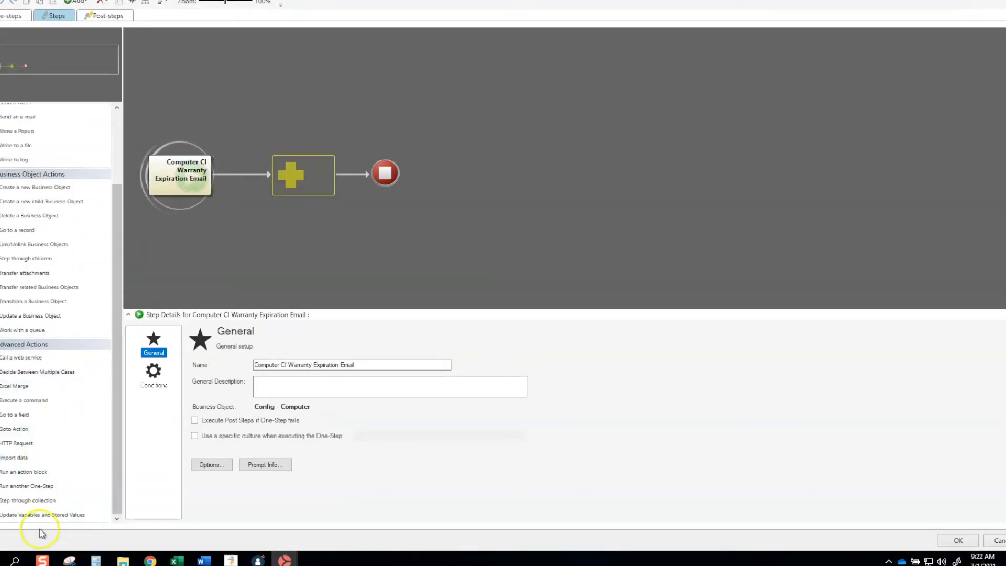
- Add an Update Variables and Stored Values action to the One-Step and make it set a Text variable named var_CIData
{"action": "left_click_drag", "start_coordinate": [40, 519], "coordinate": [303, 177]}
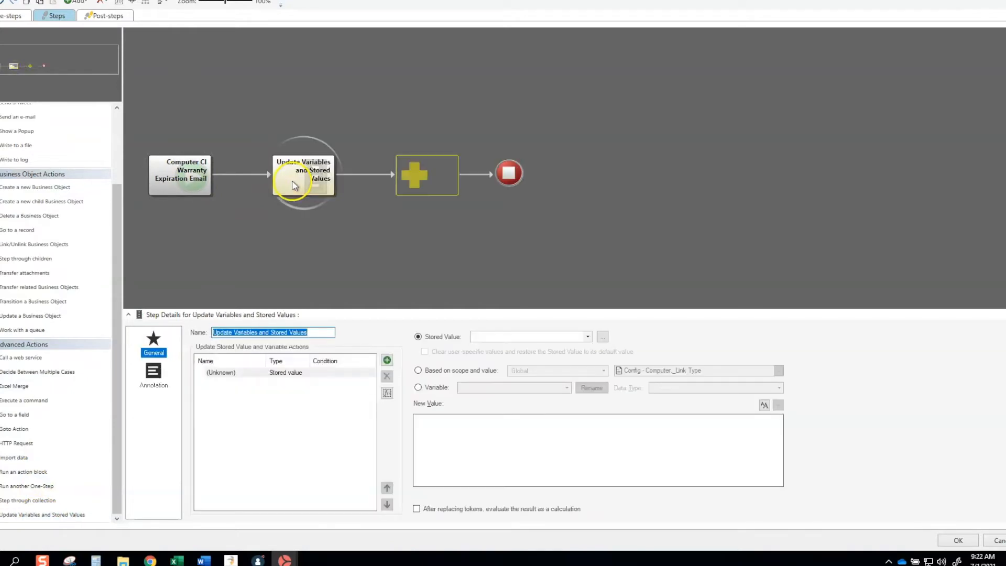
{"action": "left_click", "coordinate": [278, 373]}
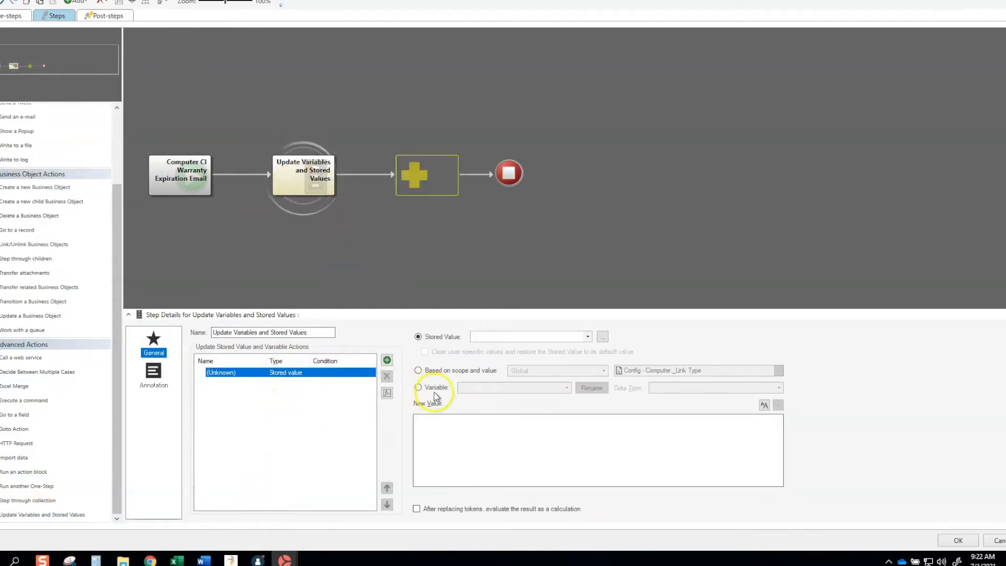
{"action": "left_click", "coordinate": [432, 388]}
{"action": "type", "text": "v"}
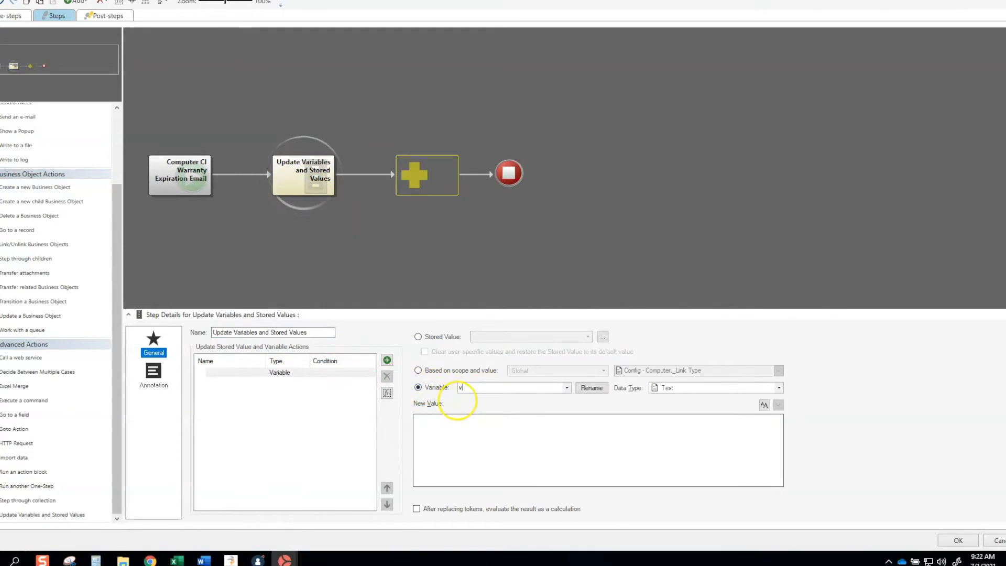
{"action": "type", "text": "ar_CIData"}
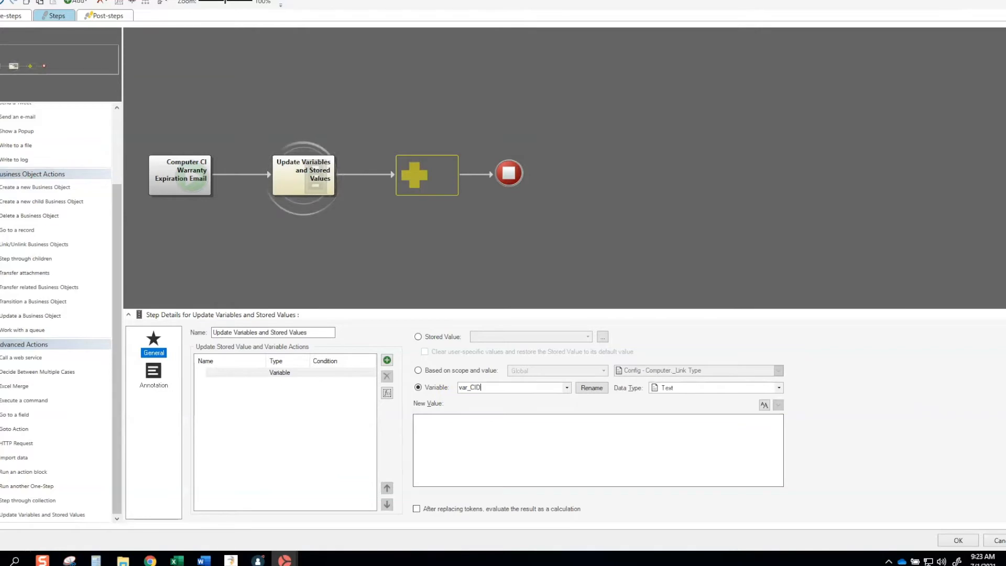
- Insert the var_CIData variable itself as the first line of the variable's new value
{"action": "left_click", "coordinate": [449, 433]}
{"action": "right_click", "coordinate": [437, 423]}
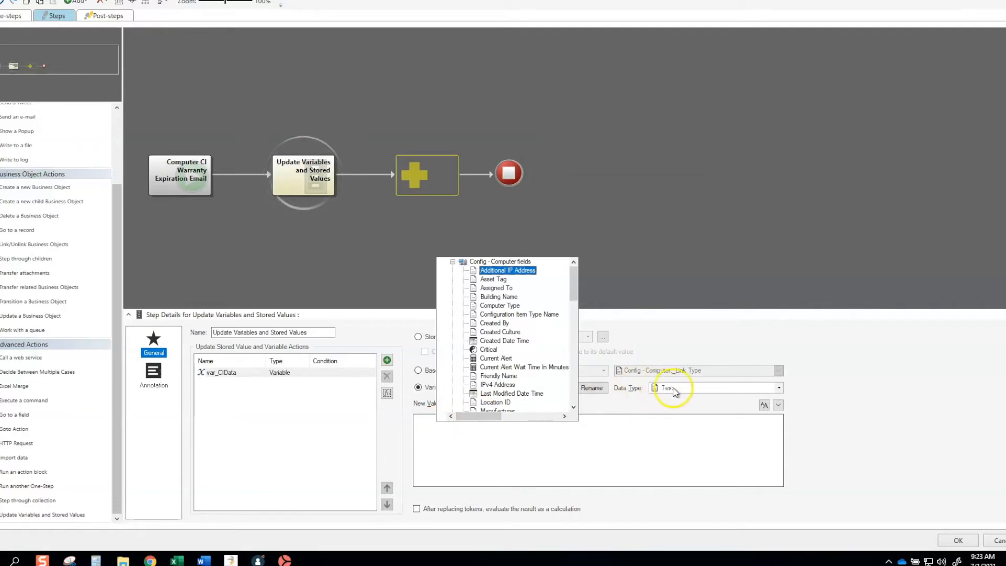
{"action": "scroll", "coordinate": [496, 355], "scroll_direction": "down", "scroll_amount": 10}
{"action": "scroll", "coordinate": [497, 354], "scroll_direction": "down", "scroll_amount": 5}
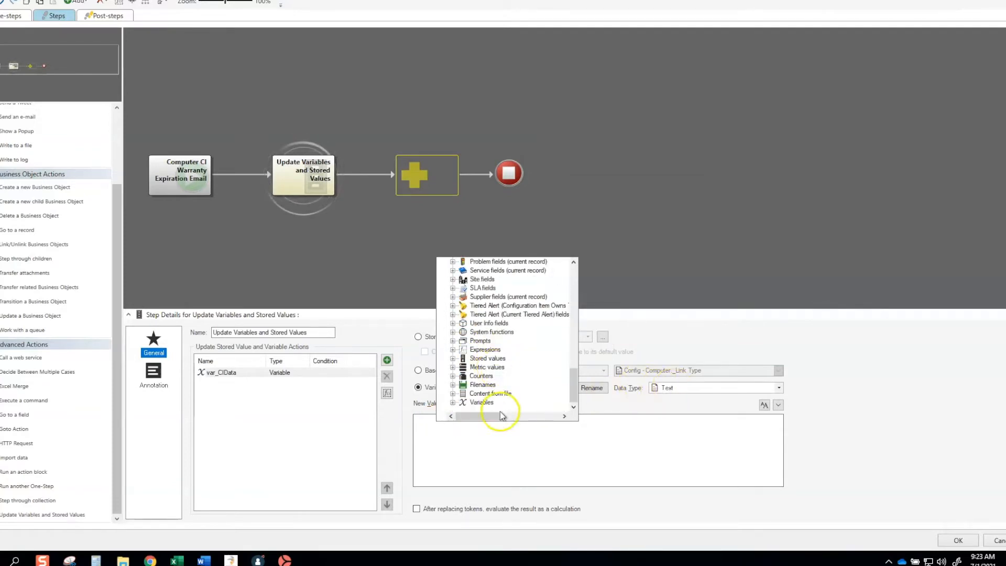
{"action": "double_click", "coordinate": [487, 402]}
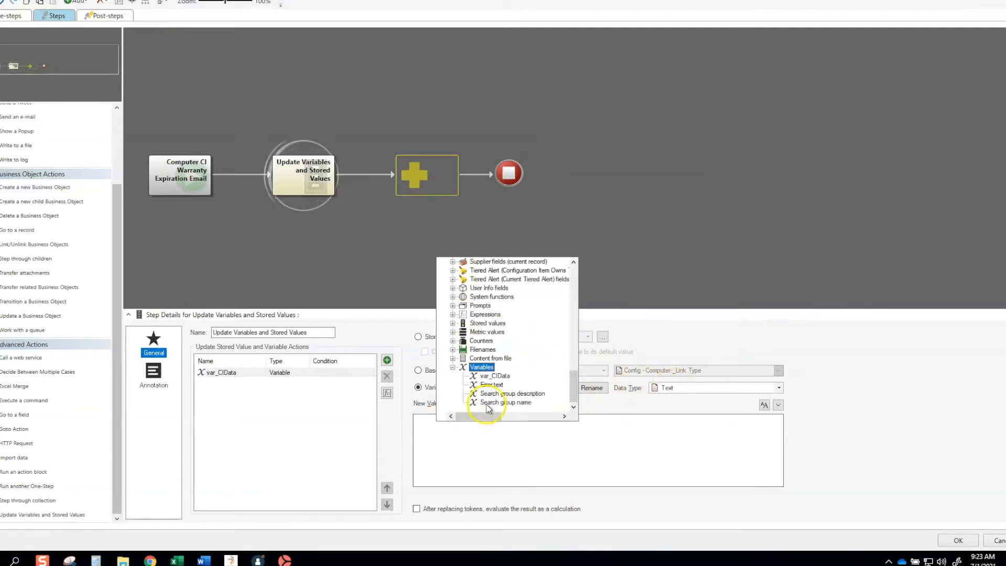
{"action": "double_click", "coordinate": [492, 376]}
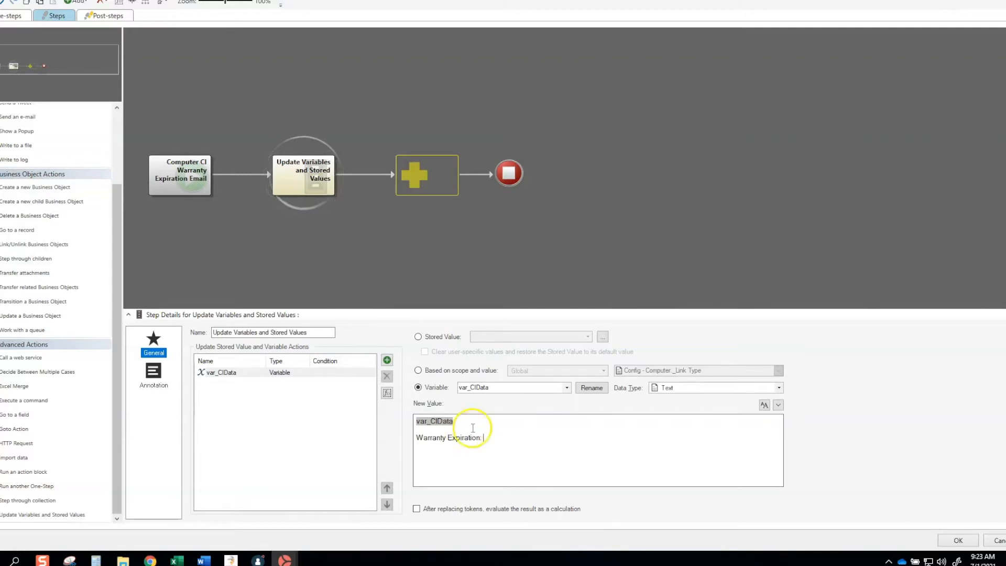
- Add a "Warranty Expiration:" line to the new value, followed by the computer's Warranty Expiration field
{"action": "right_click", "coordinate": [499, 437]}
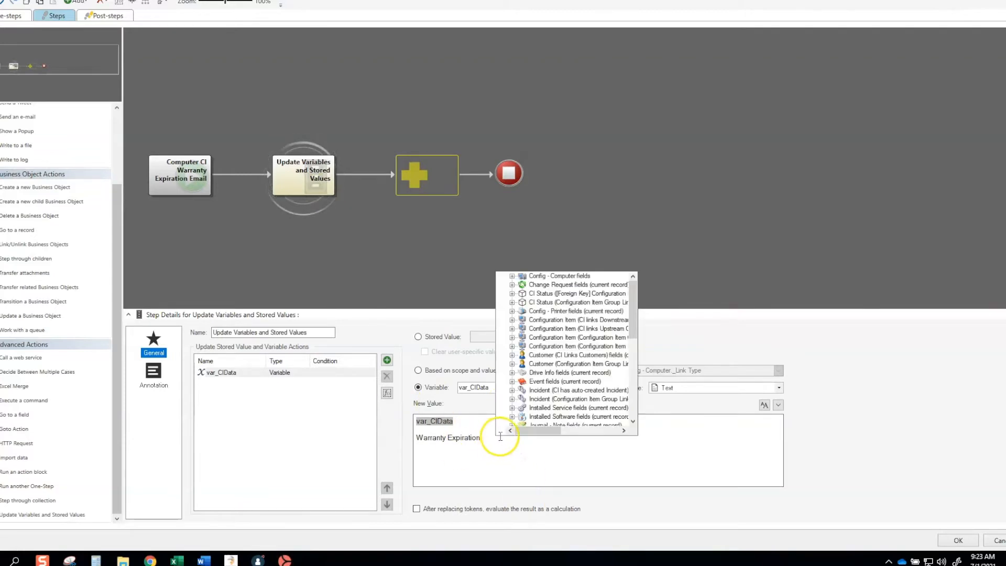
{"action": "double_click", "coordinate": [546, 276]}
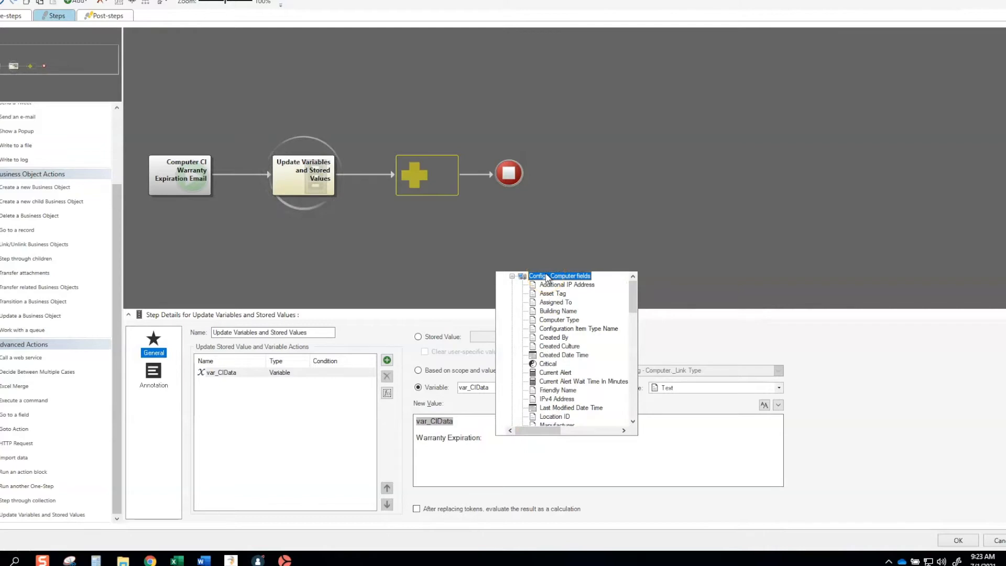
{"action": "scroll", "coordinate": [574, 314], "scroll_direction": "down", "scroll_amount": 10}
{"action": "double_click", "coordinate": [579, 341]}
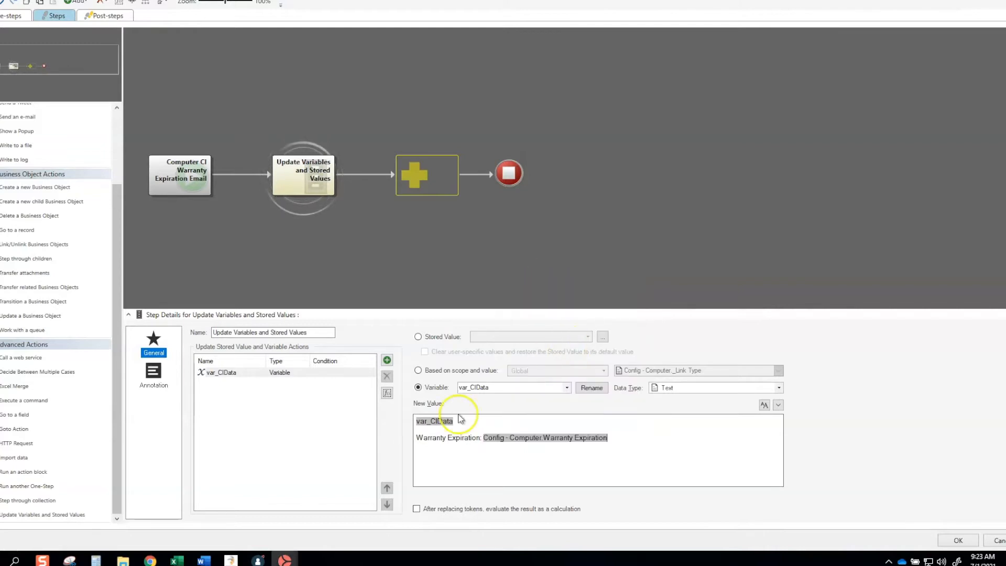
- Add a Format modifier set to Short Date to the Warranty Expiration field in the new value
{"action": "right_click", "coordinate": [542, 441]}
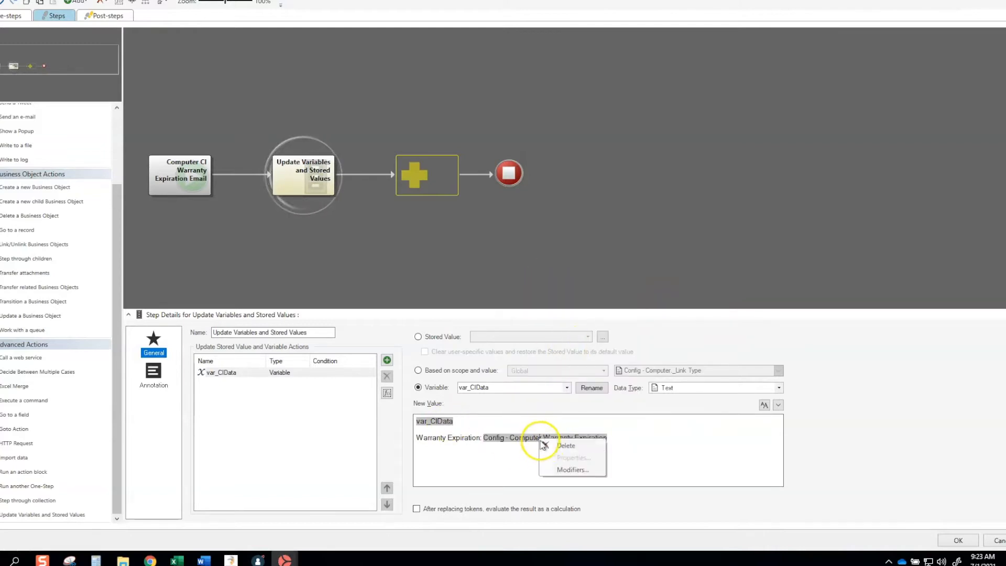
{"action": "left_click", "coordinate": [563, 469]}
{"action": "left_click", "coordinate": [333, 202]}
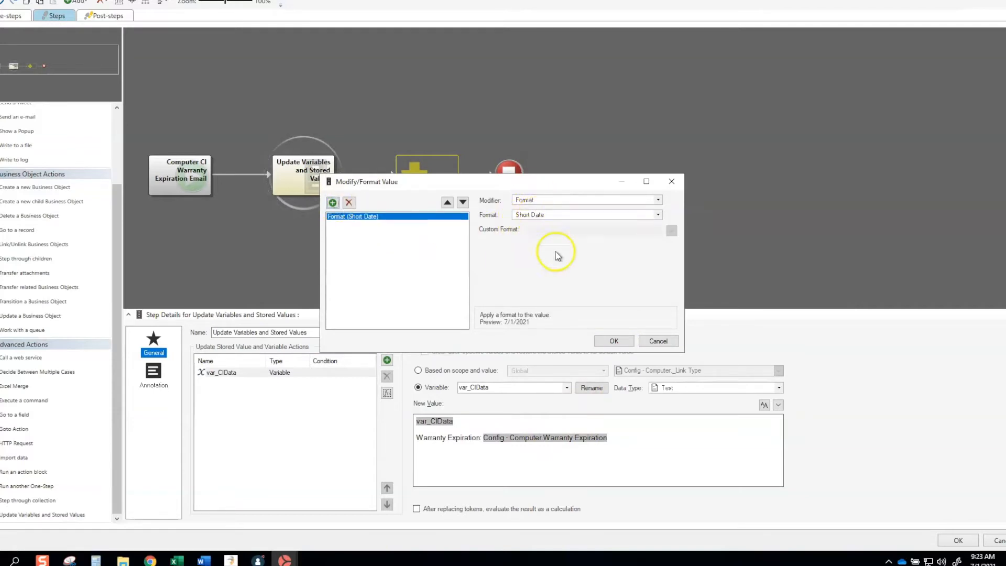
{"action": "left_click", "coordinate": [612, 341]}
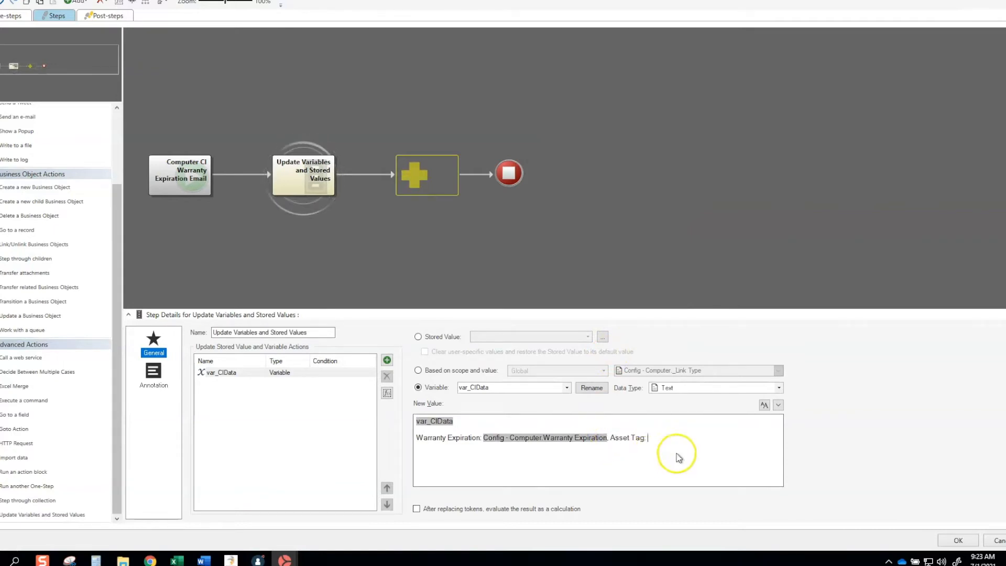
- Extend the new value with "Asset Tag:" and the computer's Asset Tag field, followed by a "Model:" label
{"action": "right_click", "coordinate": [656, 438]}
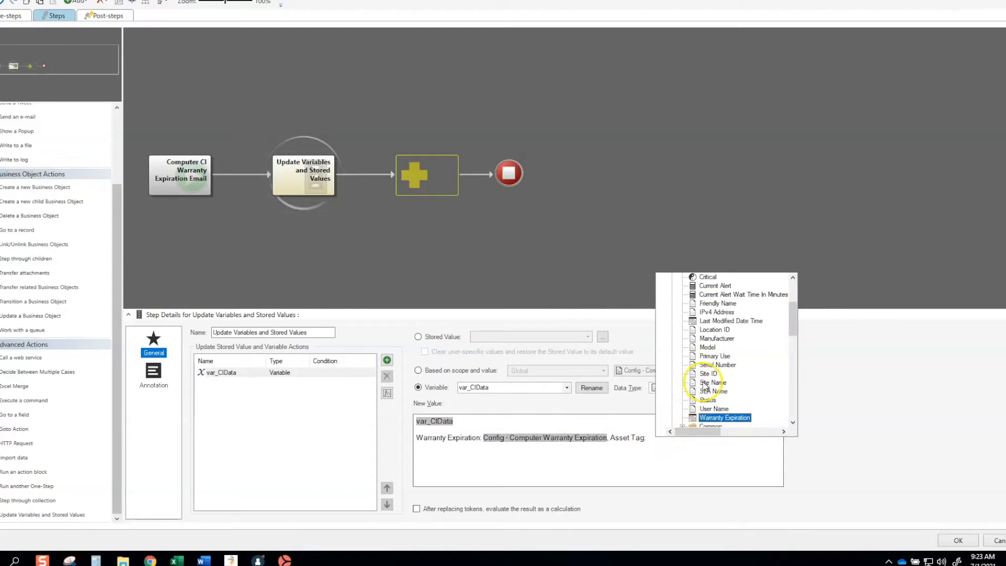
{"action": "scroll", "coordinate": [705, 388], "scroll_direction": "up", "scroll_amount": 3}
{"action": "left_click", "coordinate": [714, 295]}
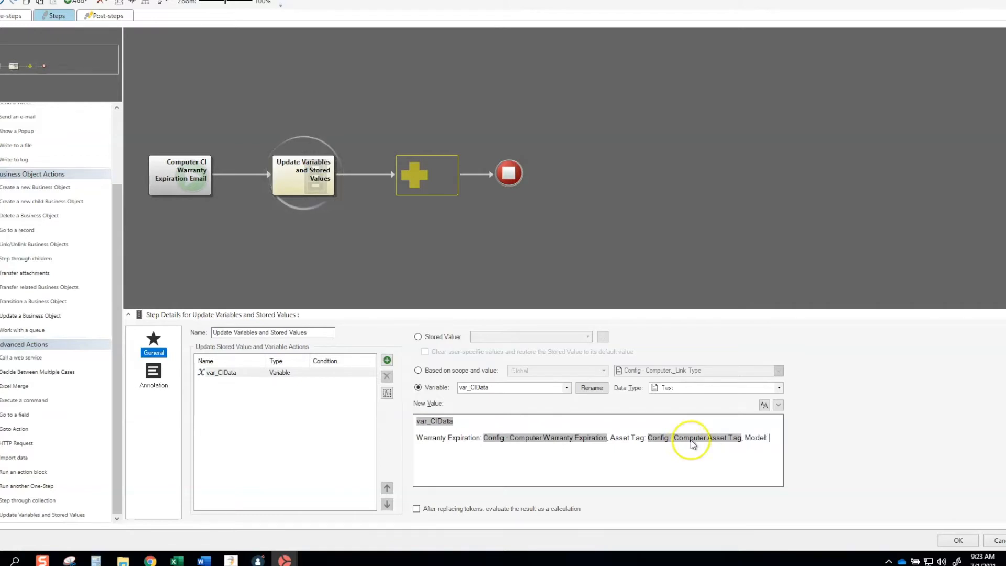
{"action": "right_click", "coordinate": [773, 440]}
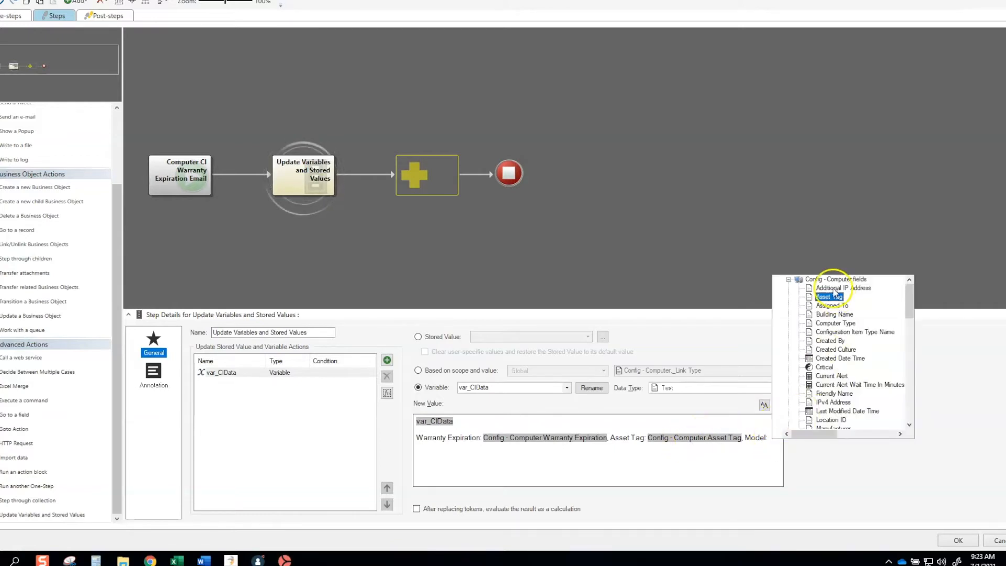
{"action": "scroll", "coordinate": [827, 362], "scroll_direction": "down", "scroll_amount": 10}
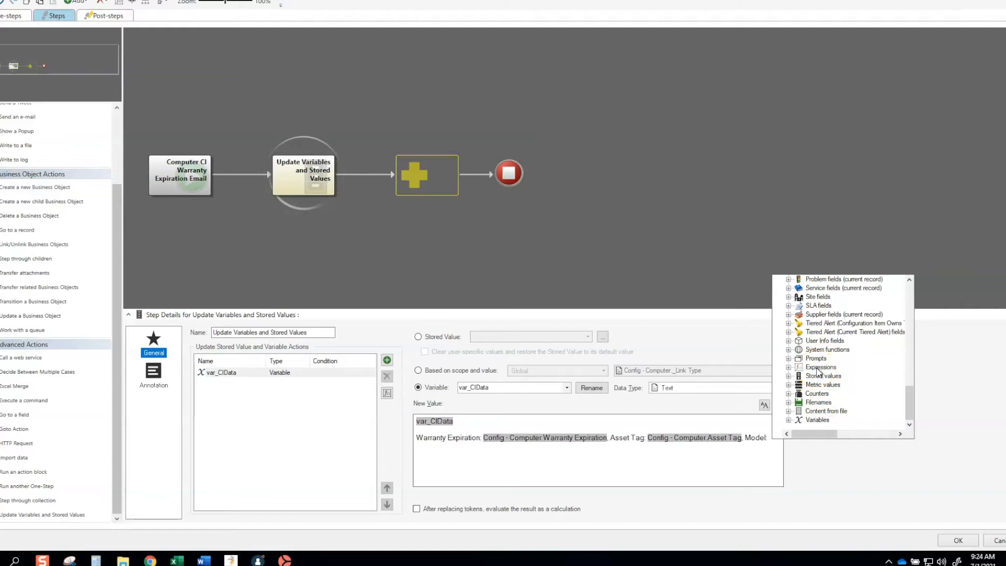
{"action": "left_click", "coordinate": [818, 369]}
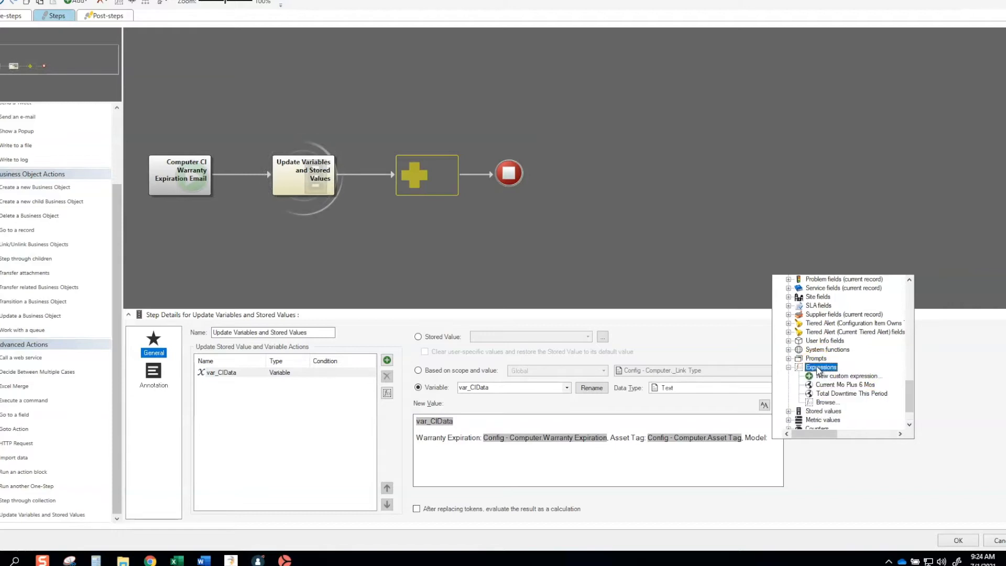
{"action": "left_click", "coordinate": [826, 402]}
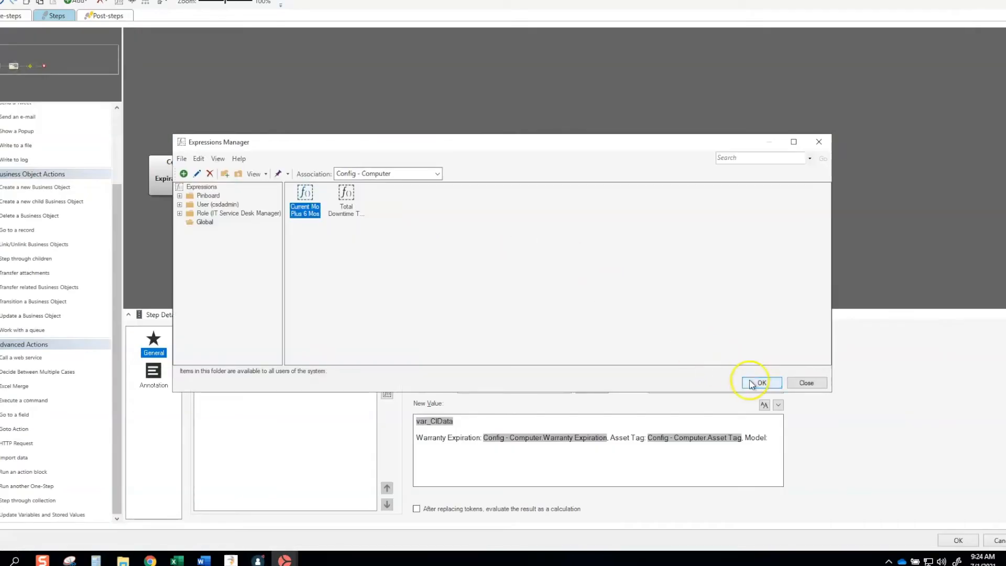
{"action": "left_click", "coordinate": [814, 387]}
- Start a new custom expression after the "Model:" label and set its editor to Case
{"action": "left_click", "coordinate": [775, 435]}
{"action": "scroll", "coordinate": [850, 375], "scroll_direction": "down", "scroll_amount": 5}
{"action": "scroll", "coordinate": [850, 374], "scroll_direction": "down", "scroll_amount": 10}
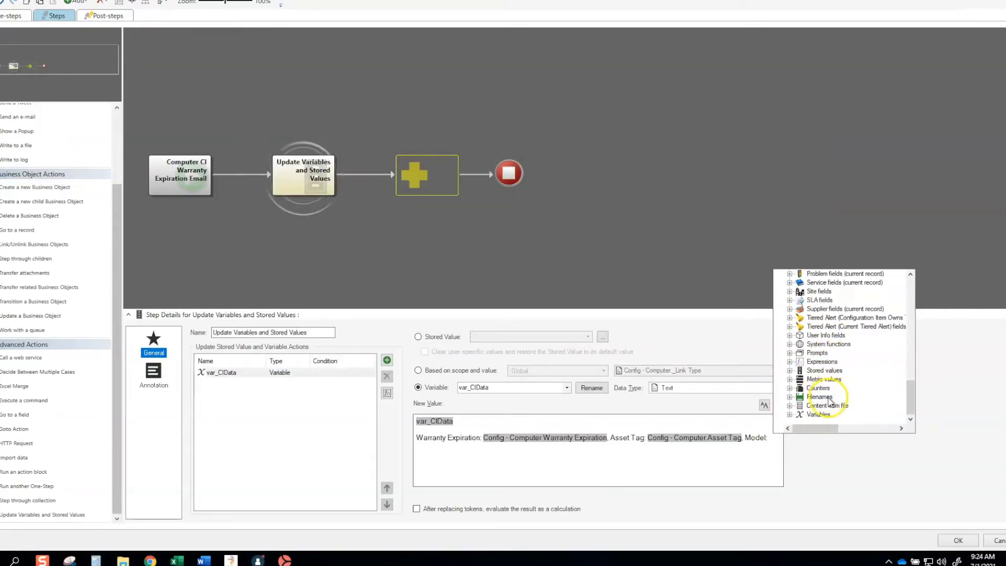
{"action": "double_click", "coordinate": [827, 362]}
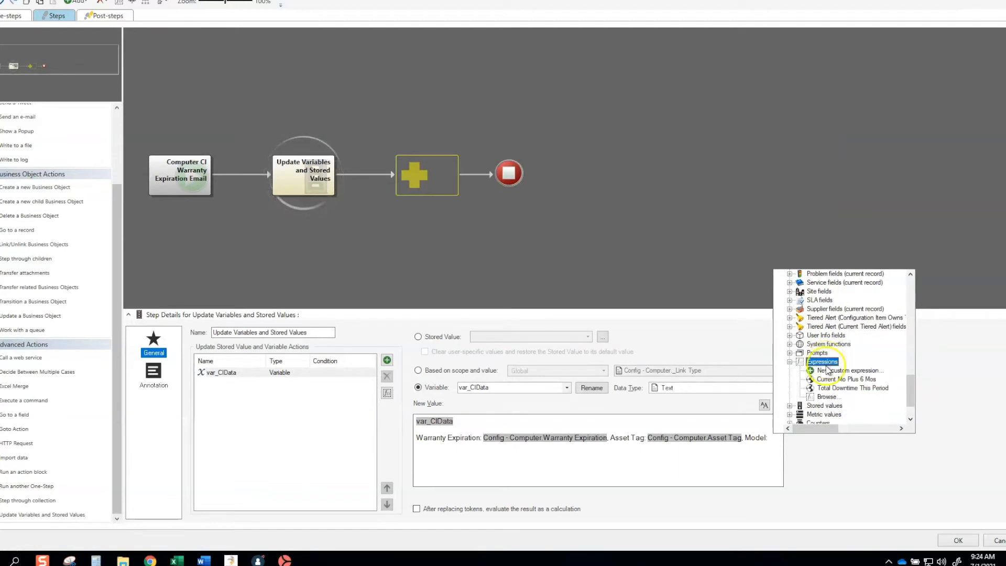
{"action": "double_click", "coordinate": [837, 372]}
{"action": "left_click", "coordinate": [424, 179]}
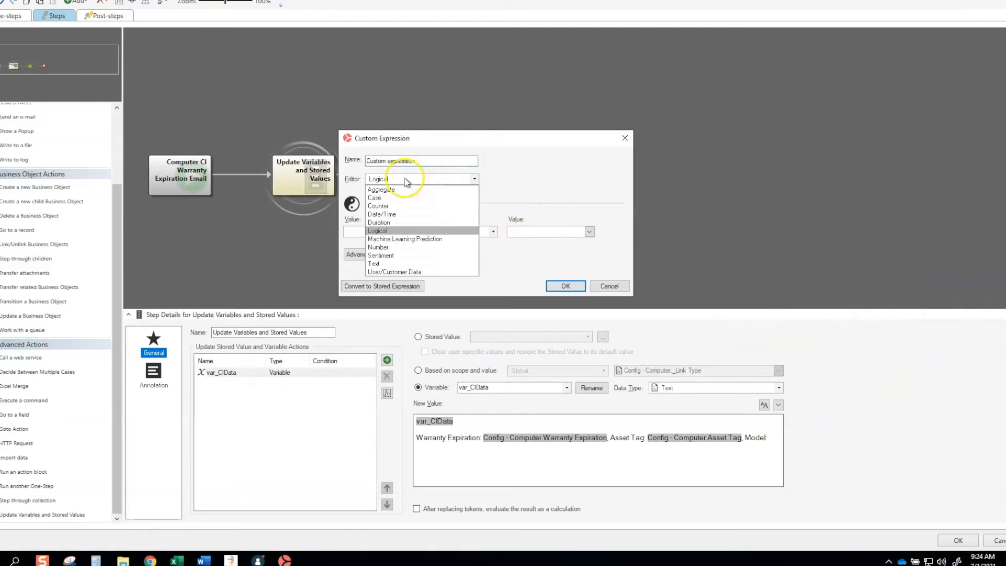
{"action": "left_click", "coordinate": [404, 196]}
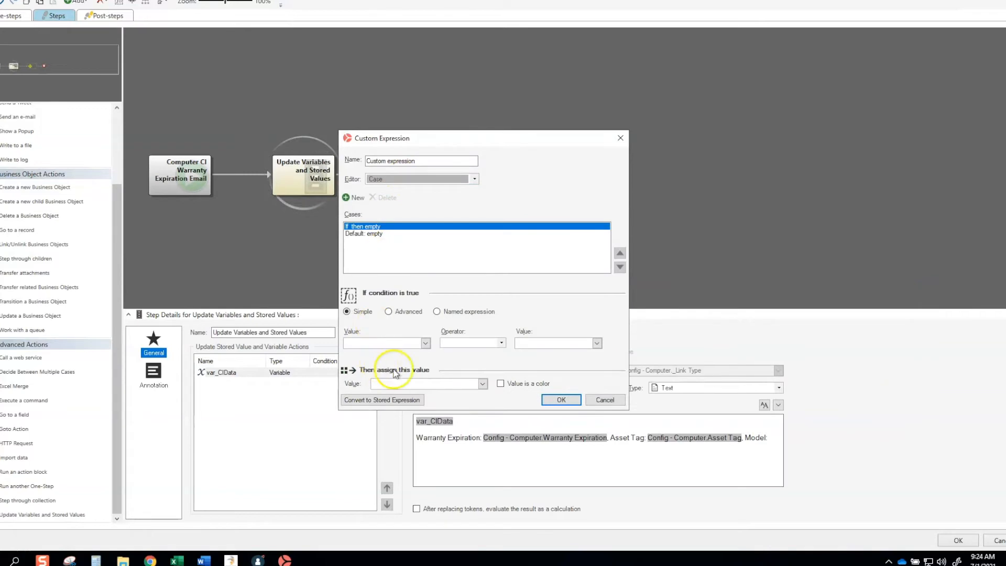
- Define the first case so that an empty Config - Computer Model field returns "N/A"
{"action": "left_click", "coordinate": [426, 343]}
{"action": "double_click", "coordinate": [417, 356]}
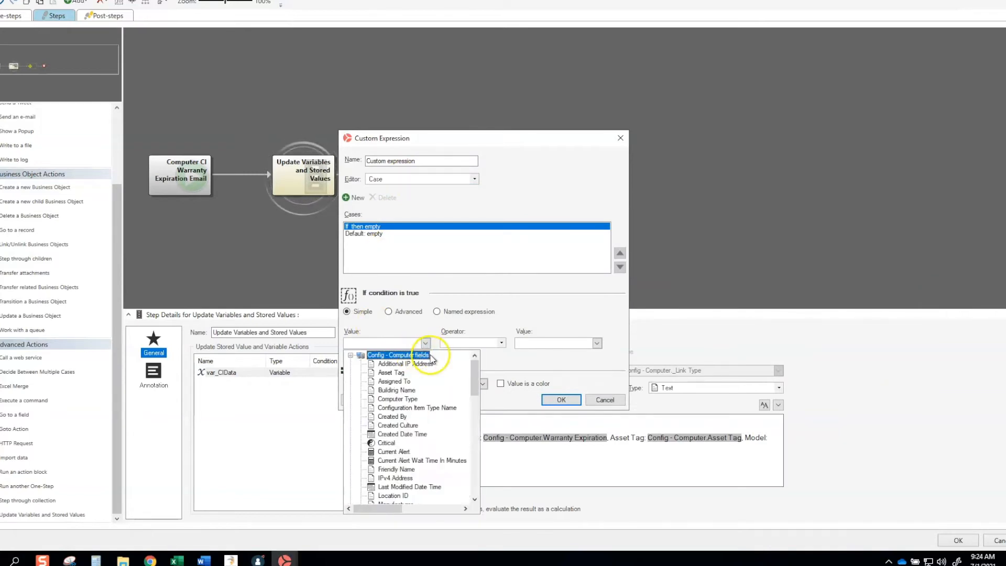
{"action": "scroll", "coordinate": [417, 414], "scroll_direction": "down", "scroll_amount": 4}
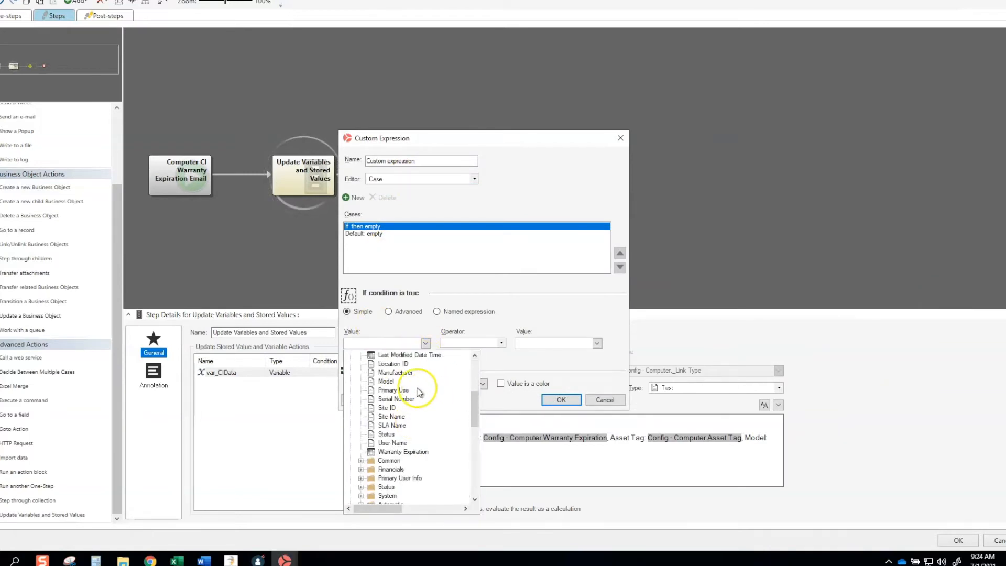
{"action": "left_click", "coordinate": [387, 382]}
{"action": "left_click", "coordinate": [500, 342]}
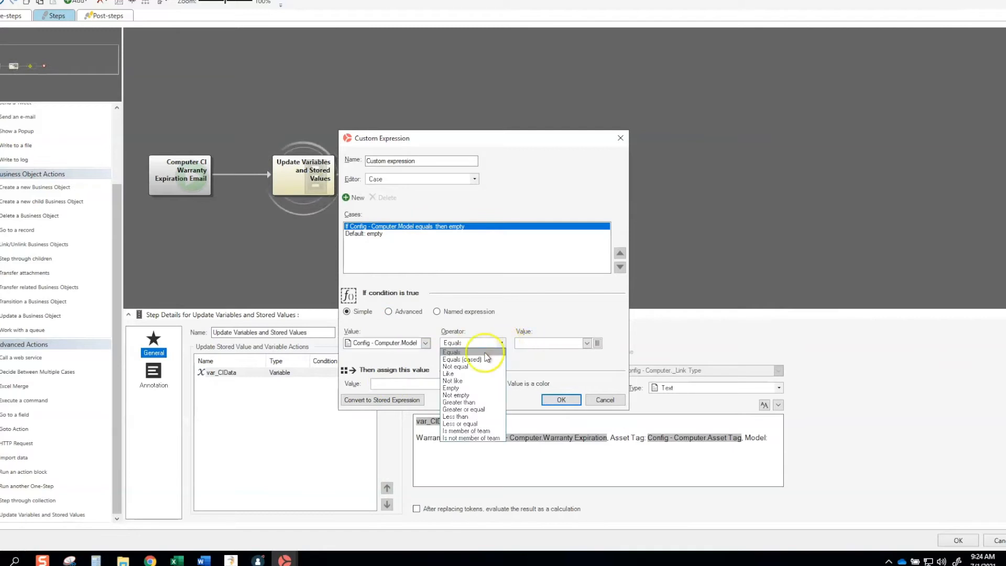
{"action": "left_click", "coordinate": [460, 388]}
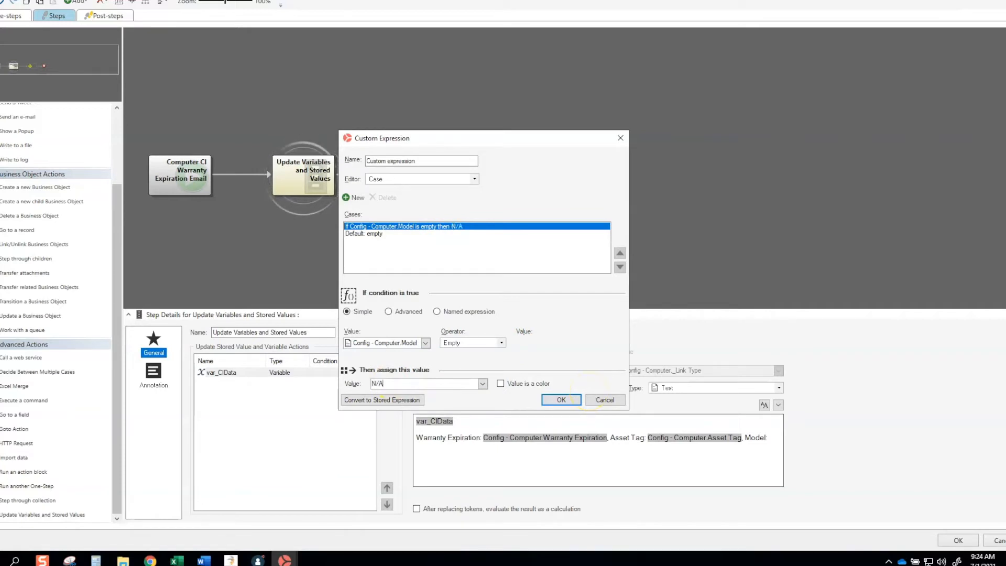
- Set the expression's default case to the Config - Computer Model field and insert the expression into the new value
{"action": "left_click", "coordinate": [377, 234]}
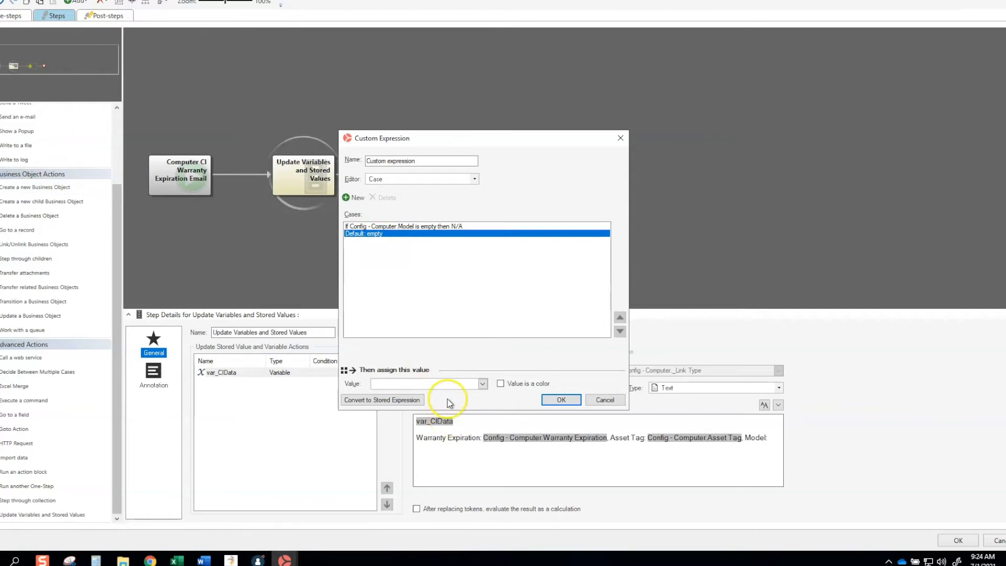
{"action": "left_click", "coordinate": [483, 383]}
{"action": "double_click", "coordinate": [407, 391]}
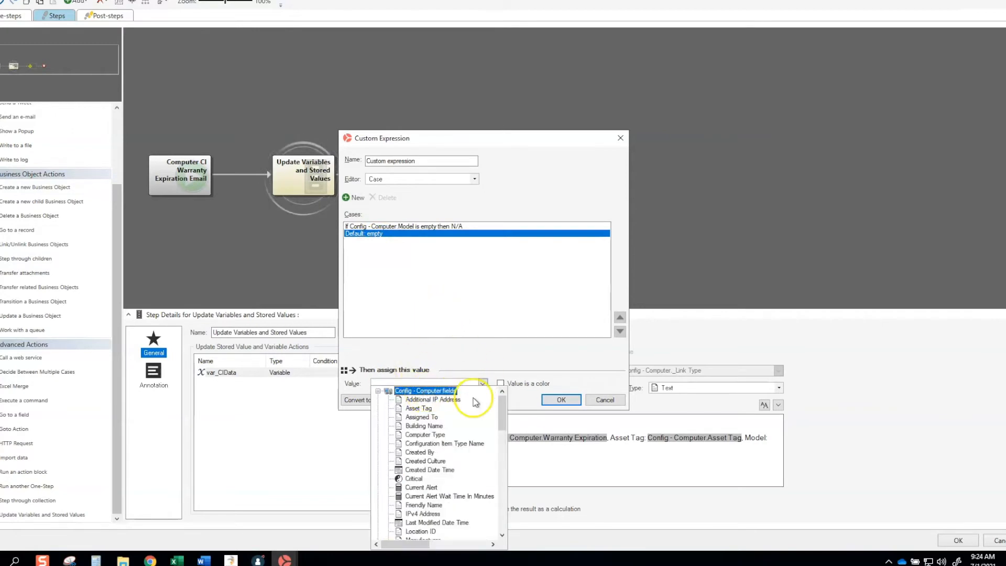
{"action": "scroll", "coordinate": [456, 438], "scroll_direction": "down", "scroll_amount": 5}
{"action": "left_click", "coordinate": [422, 444]}
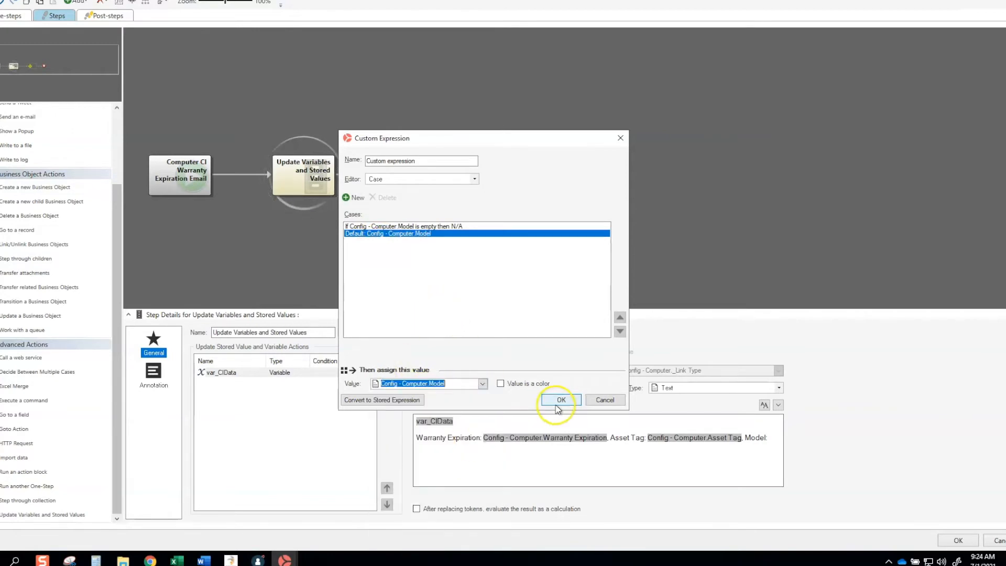
{"action": "left_click", "coordinate": [560, 400]}
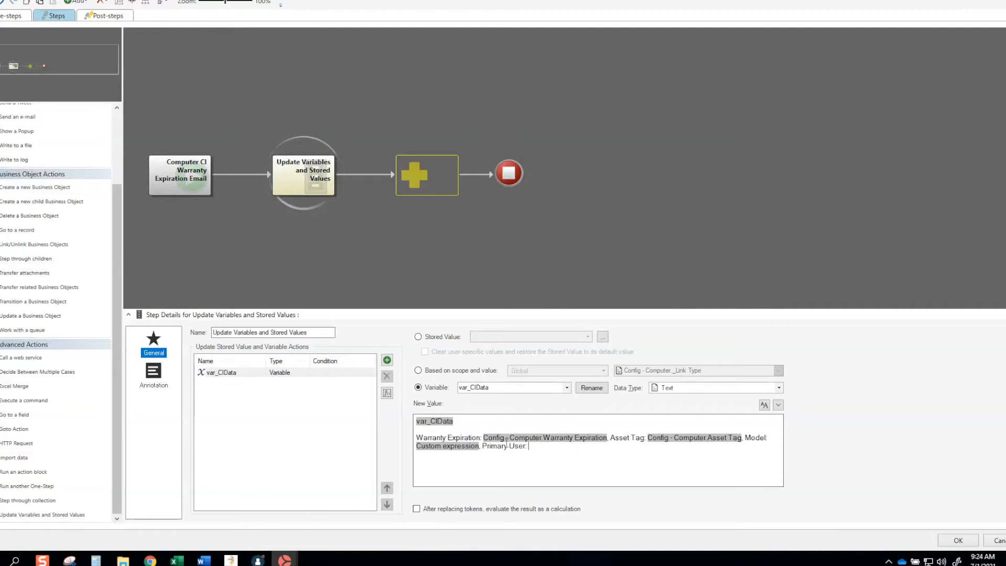
- Add a "Primary User:" label to the new value and start a new custom expression after it with the Case editor
{"action": "right_click", "coordinate": [546, 451]}
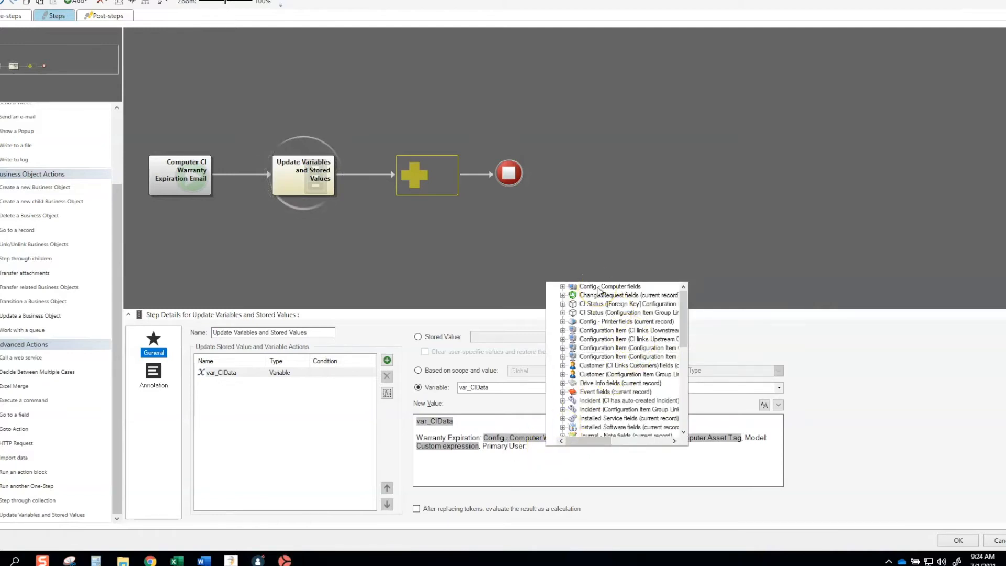
{"action": "scroll", "coordinate": [599, 314], "scroll_direction": "down", "scroll_amount": 10}
{"action": "left_click", "coordinate": [598, 339]}
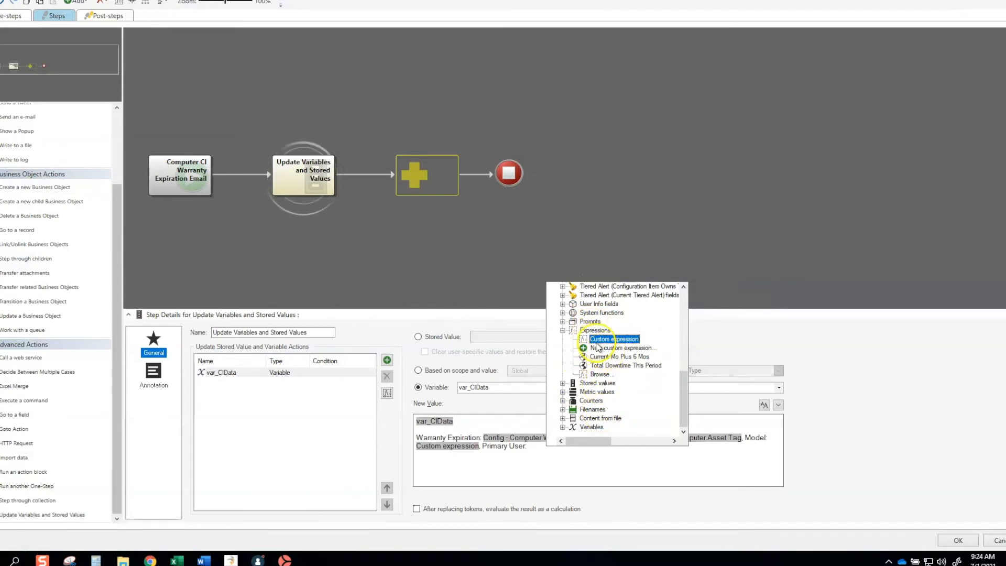
{"action": "left_click", "coordinate": [598, 341]}
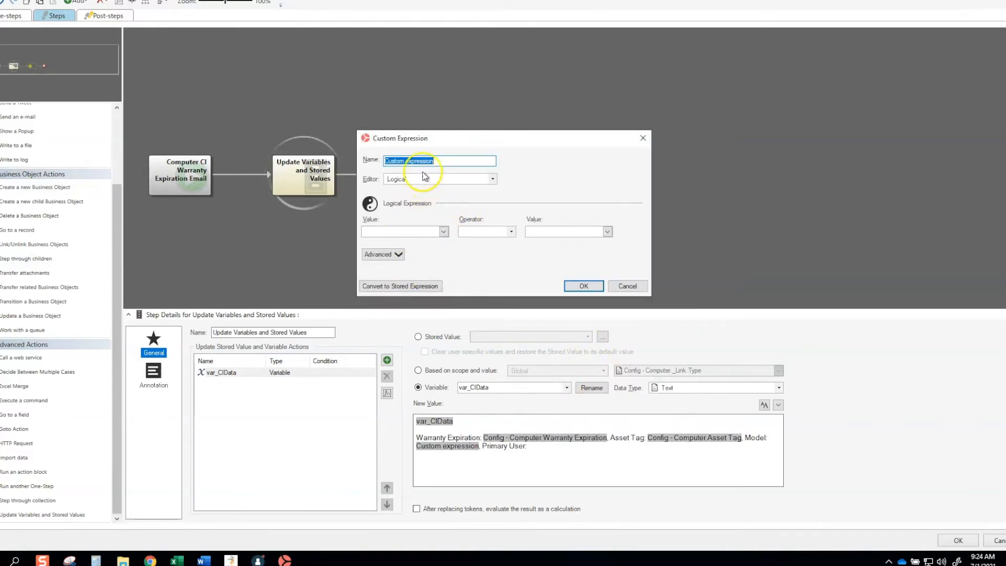
{"action": "left_click", "coordinate": [424, 179]}
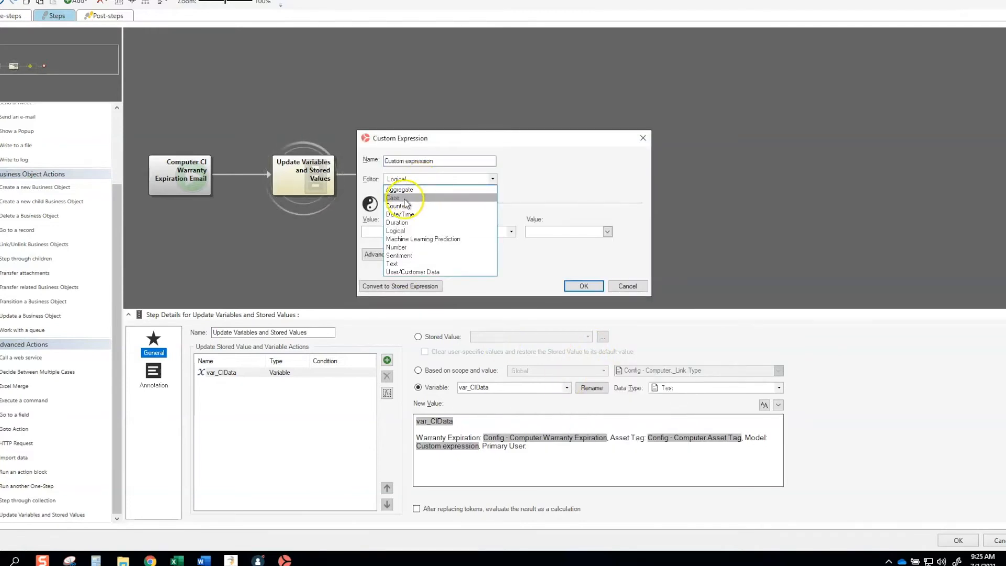
{"action": "left_click", "coordinate": [405, 199]}
- Define the first case so that an empty Config - Computer Primary User Full Name field returns "N/A"
{"action": "left_click", "coordinate": [444, 343]}
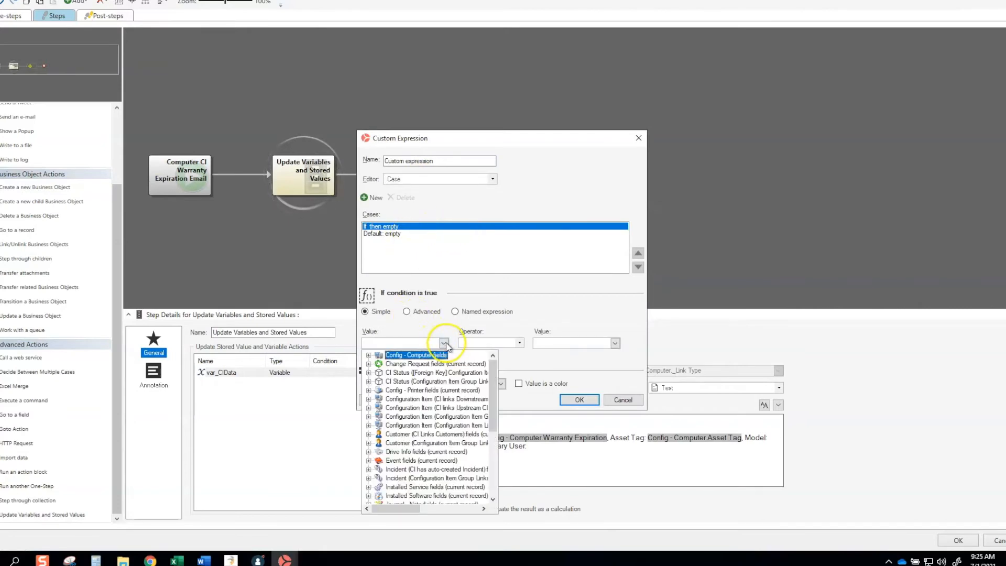
{"action": "double_click", "coordinate": [435, 356]}
{"action": "scroll", "coordinate": [431, 417], "scroll_direction": "down", "scroll_amount": 2}
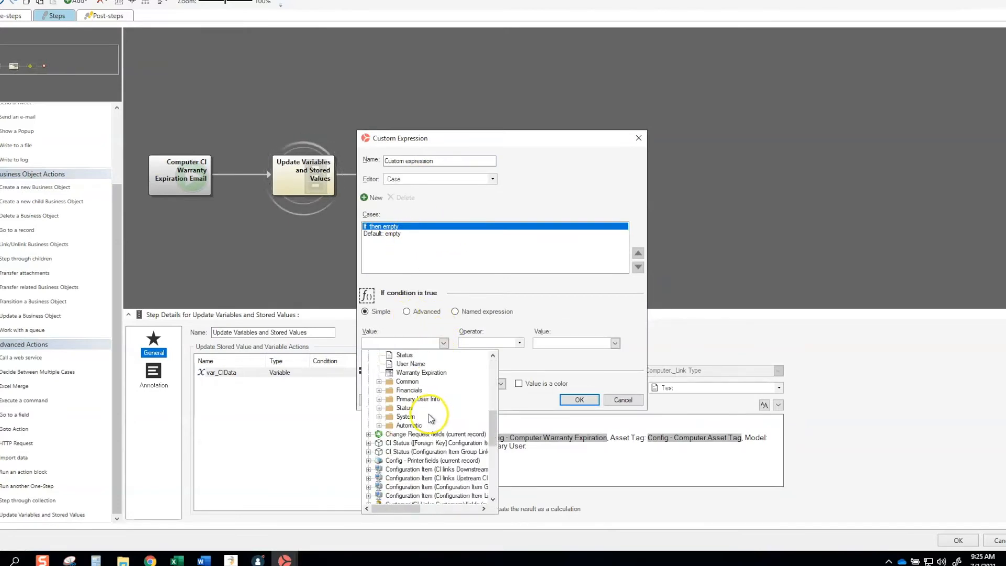
{"action": "double_click", "coordinate": [418, 399]}
{"action": "left_click", "coordinate": [421, 408]}
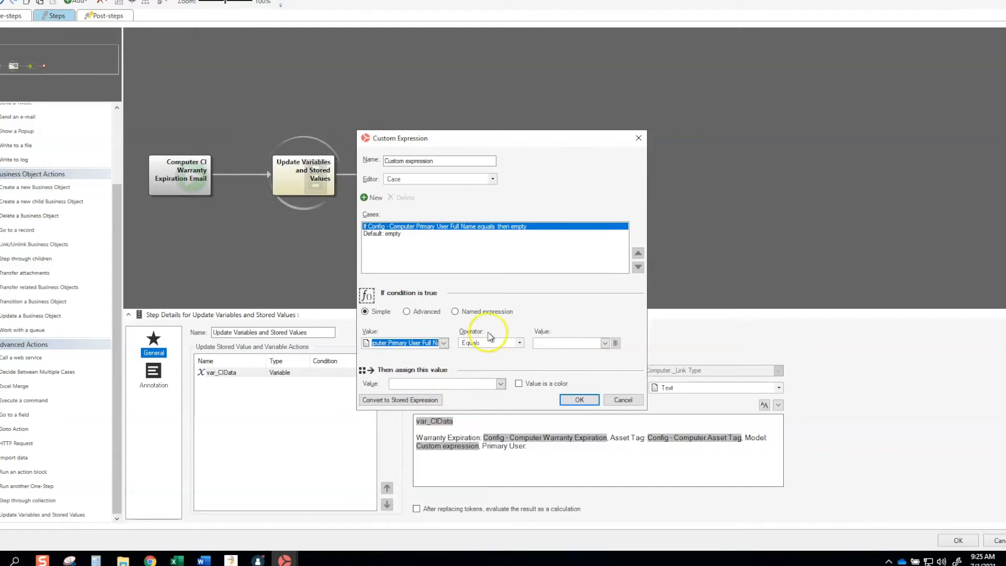
{"action": "left_click", "coordinate": [519, 343]}
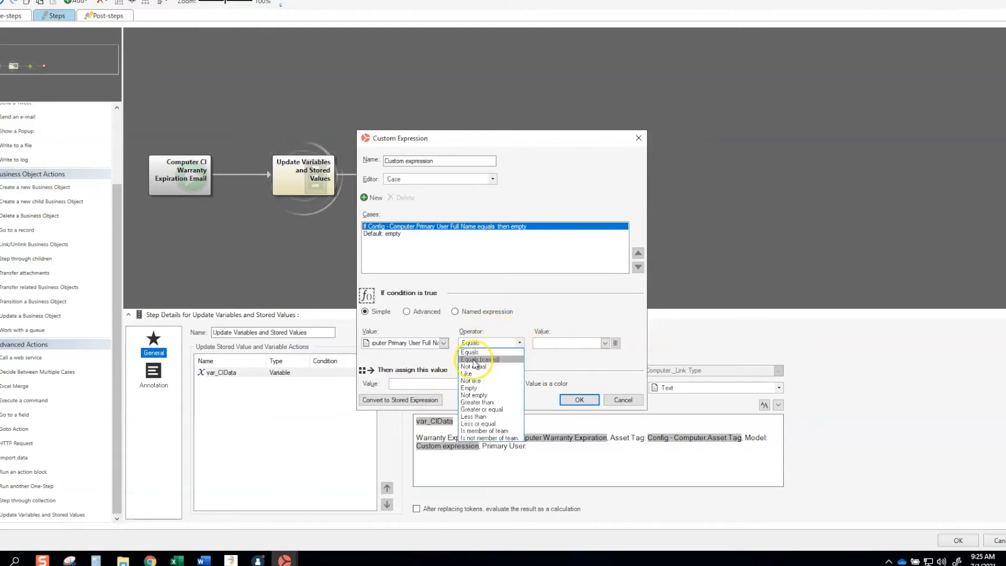
{"action": "left_click", "coordinate": [452, 383]}
{"action": "left_click", "coordinate": [449, 383]}
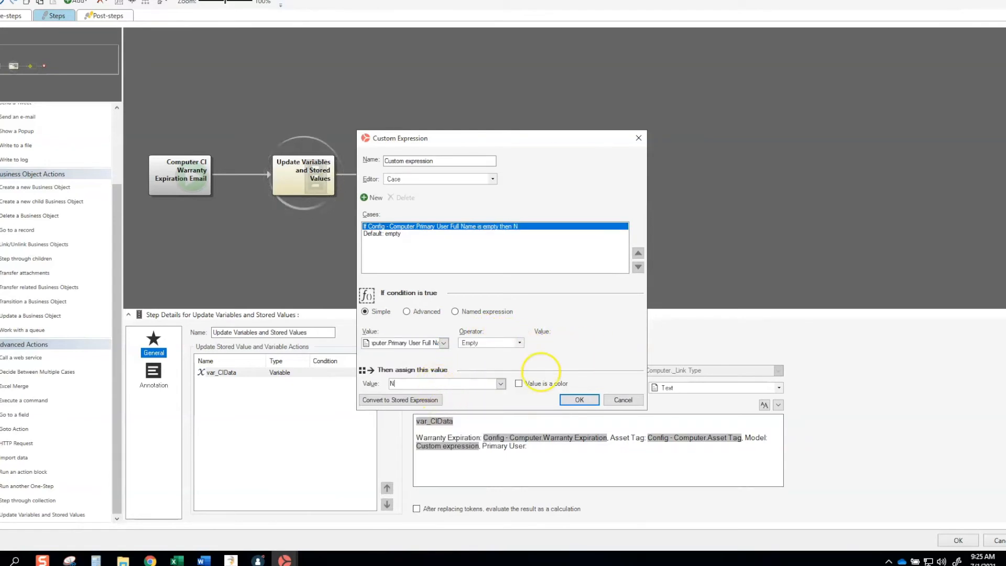
- Set the expression's default case to the Primary User Full Name field and insert the expression into the new value
{"action": "left_click", "coordinate": [382, 233]}
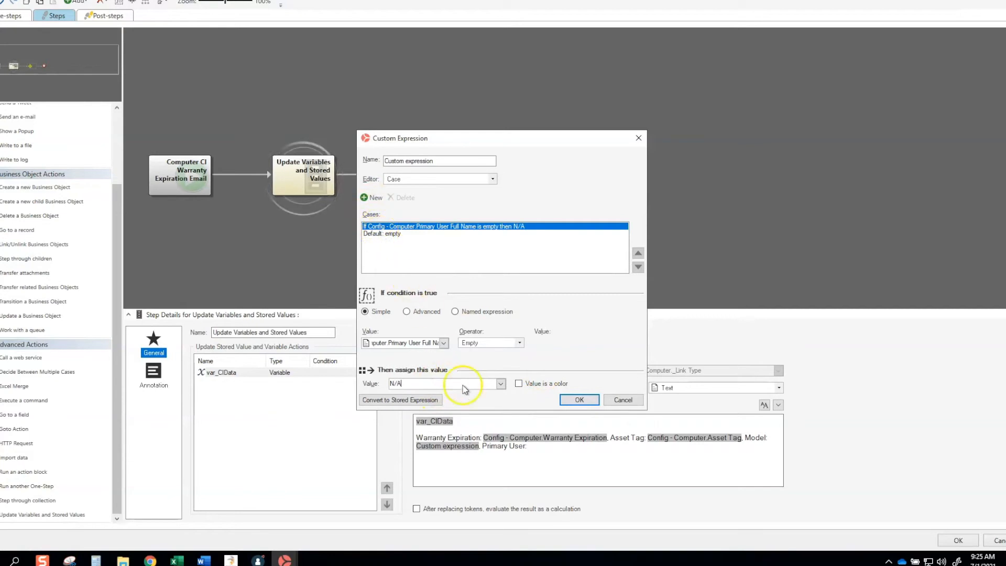
{"action": "left_click", "coordinate": [502, 383]}
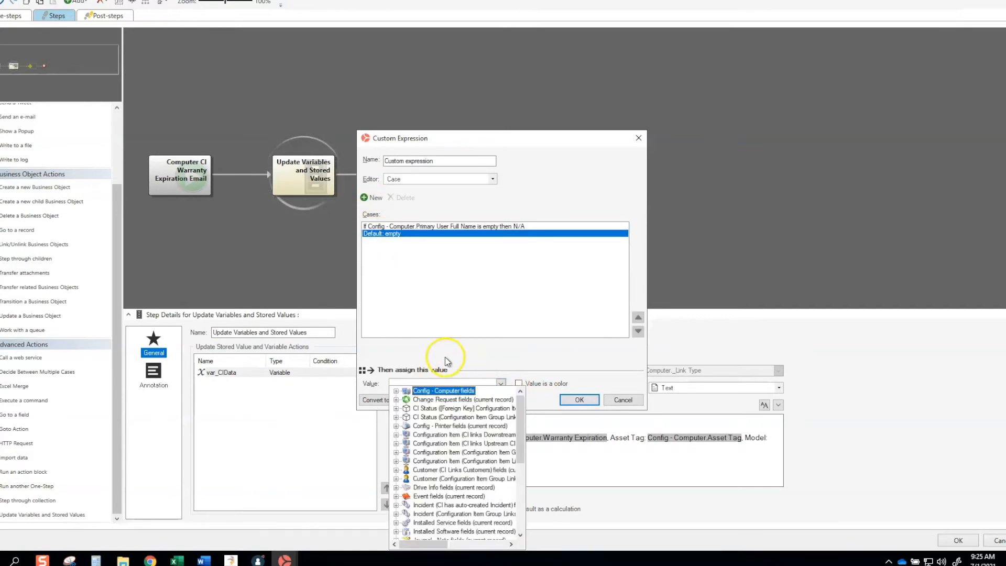
{"action": "double_click", "coordinate": [450, 391]}
{"action": "scroll", "coordinate": [451, 420], "scroll_direction": "down", "scroll_amount": 2}
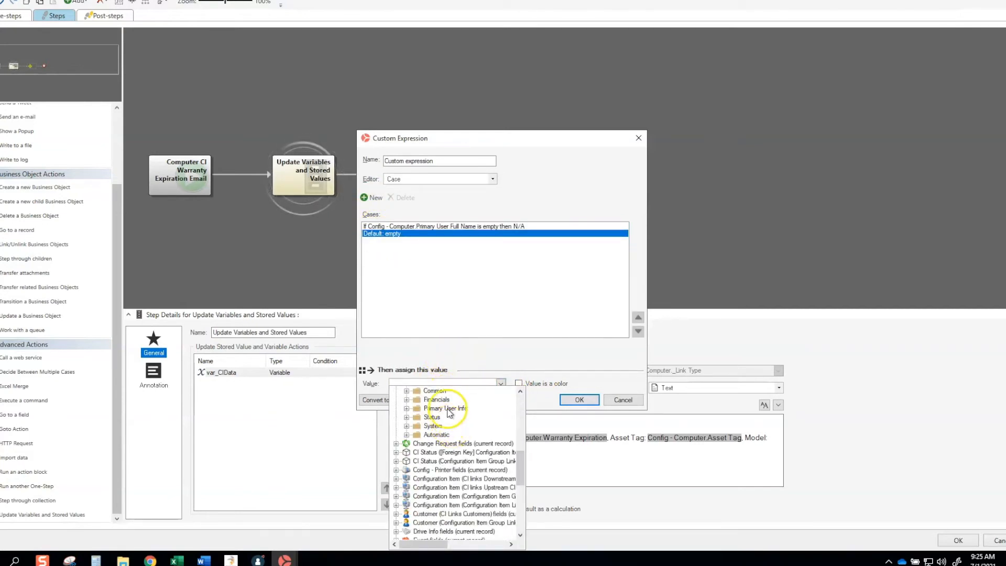
{"action": "double_click", "coordinate": [452, 408]}
{"action": "left_click", "coordinate": [464, 417]}
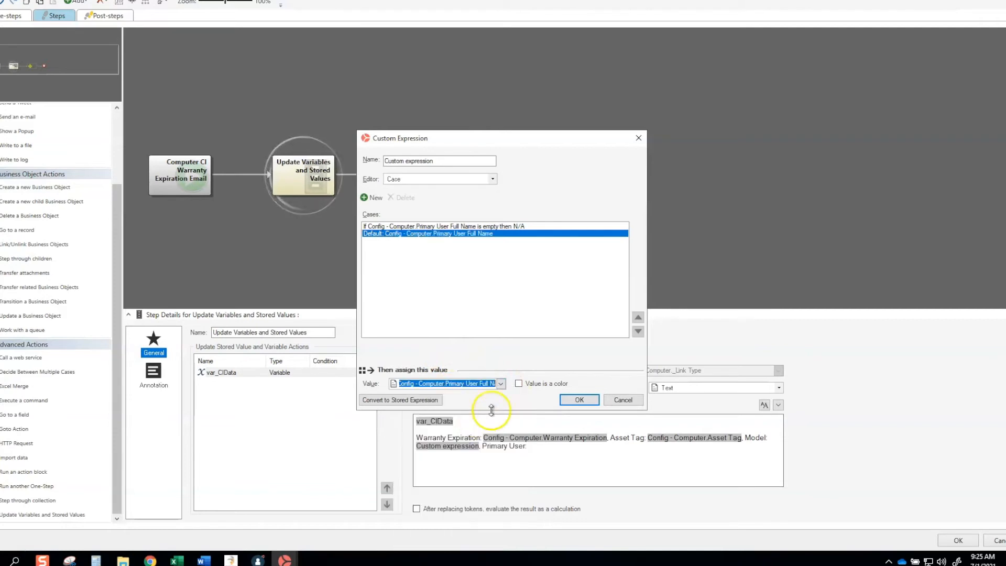
{"action": "left_click", "coordinate": [579, 400]}
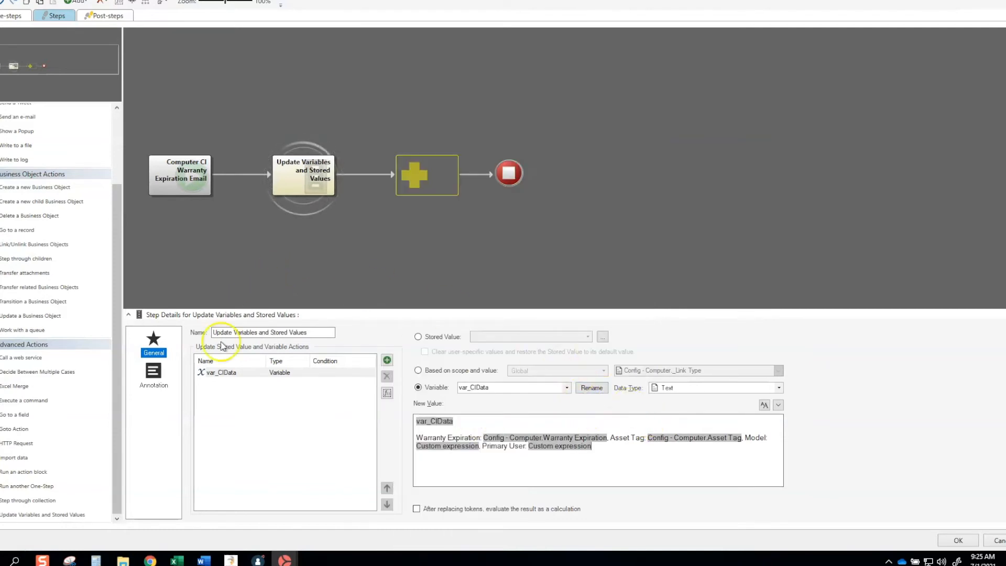
- Restrict the Computer CI Warranty Expiration Email One-Step to run against the specific search group Warranty Exp Current Mo Plus 6
{"action": "left_click", "coordinate": [184, 181]}
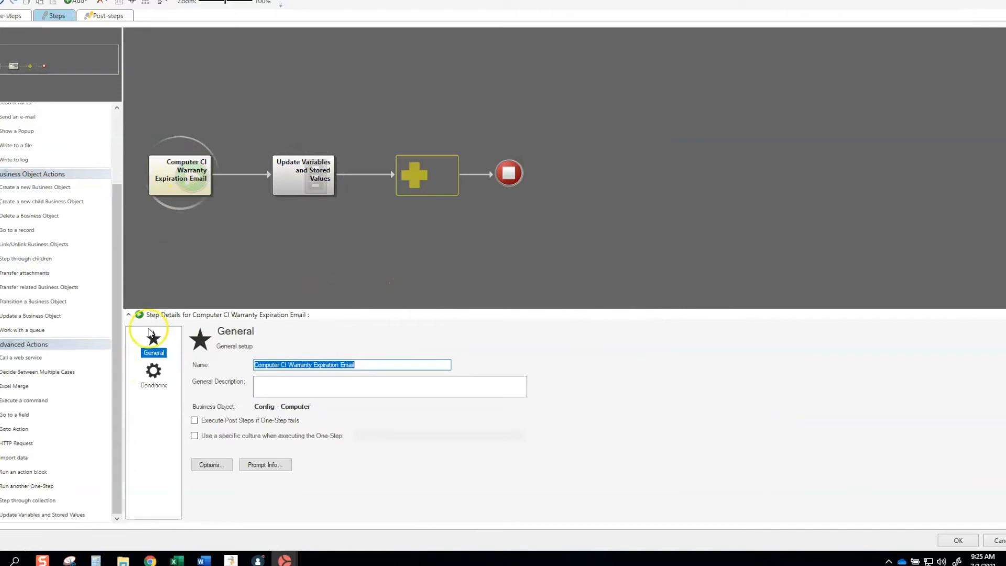
{"action": "left_click", "coordinate": [153, 372]}
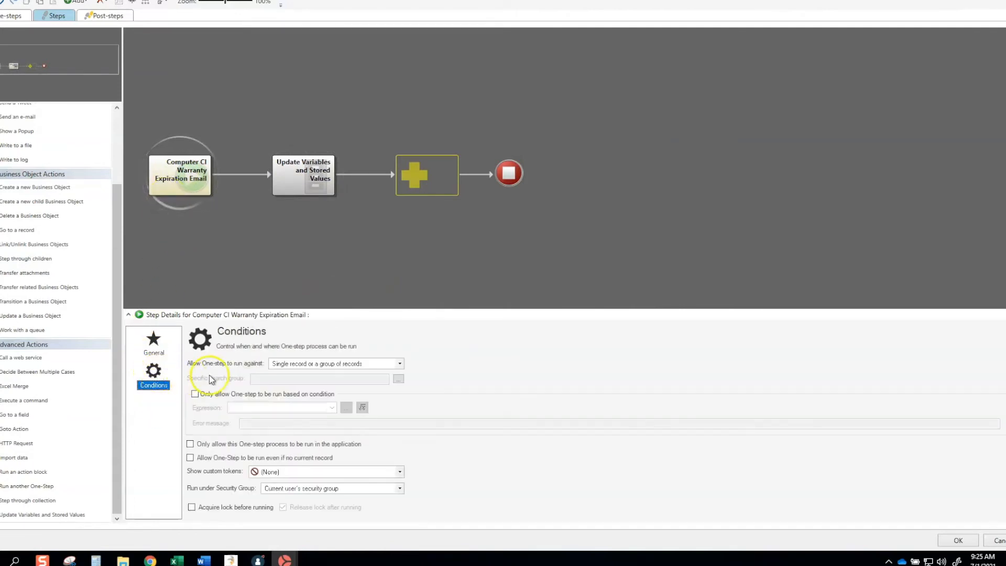
{"action": "left_click", "coordinate": [397, 378]}
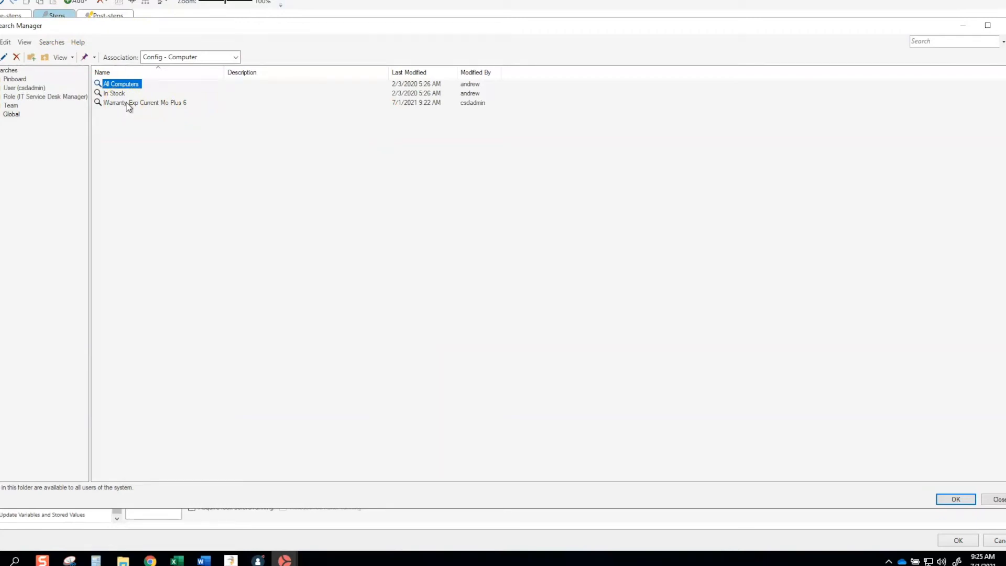
{"action": "double_click", "coordinate": [160, 103]}
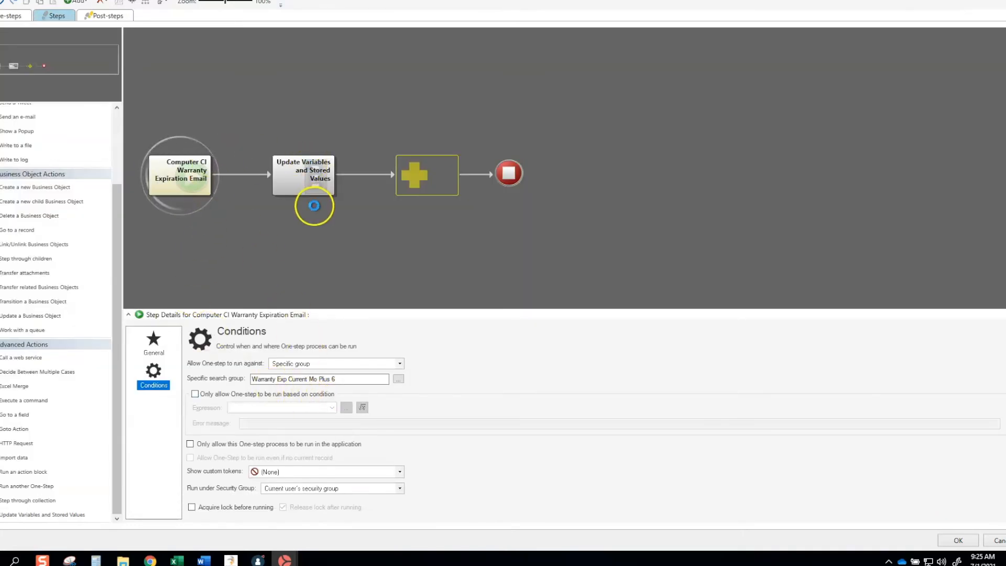
{"action": "left_click", "coordinate": [314, 204]}
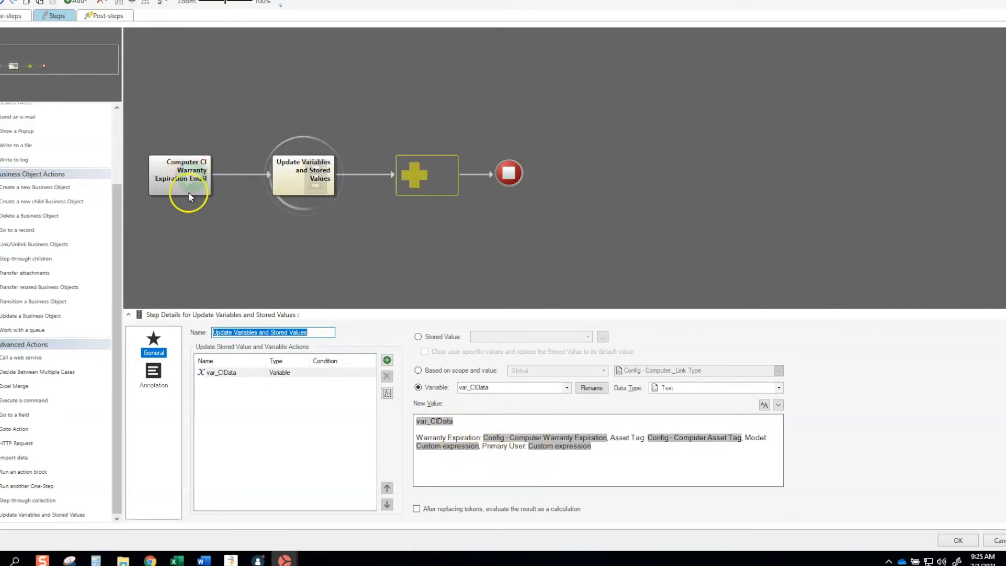
- Add a Send an e-mail action to the post-steps and address it to the IT Equipment Replacement team
{"action": "left_click", "coordinate": [96, 17]}
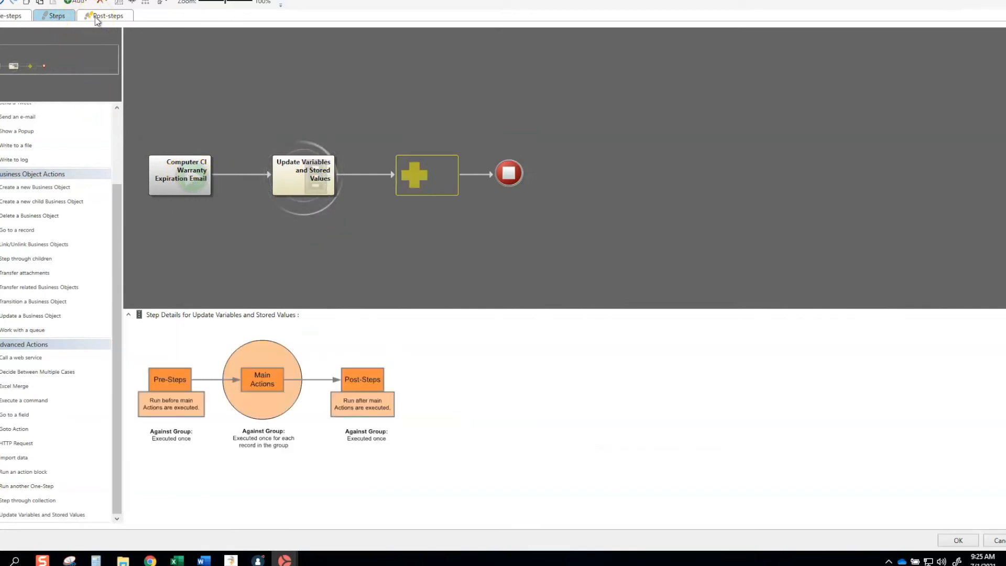
{"action": "left_click_drag", "start_coordinate": [2, 208], "coordinate": [300, 169]}
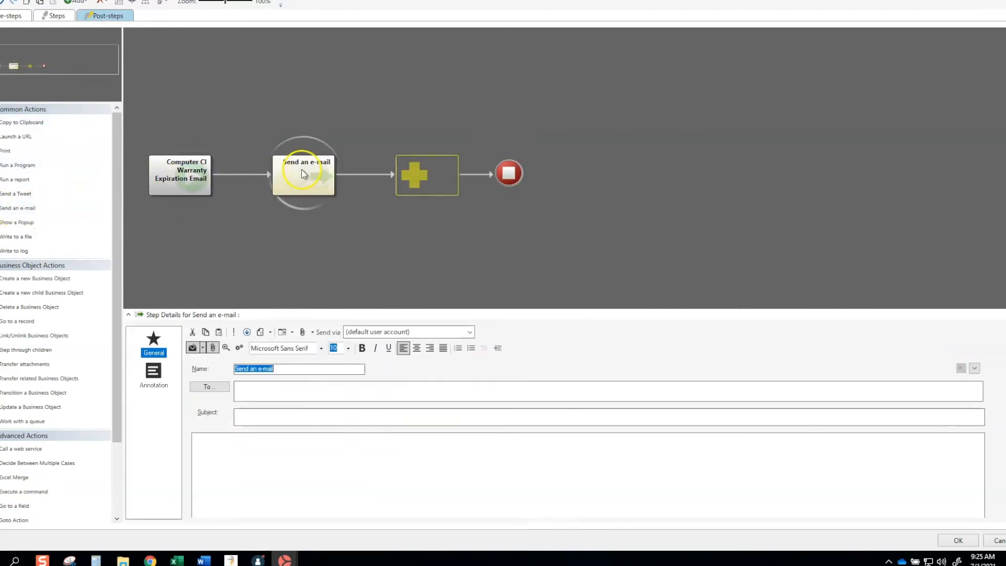
{"action": "left_click", "coordinate": [208, 387]}
{"action": "left_click", "coordinate": [596, 180]}
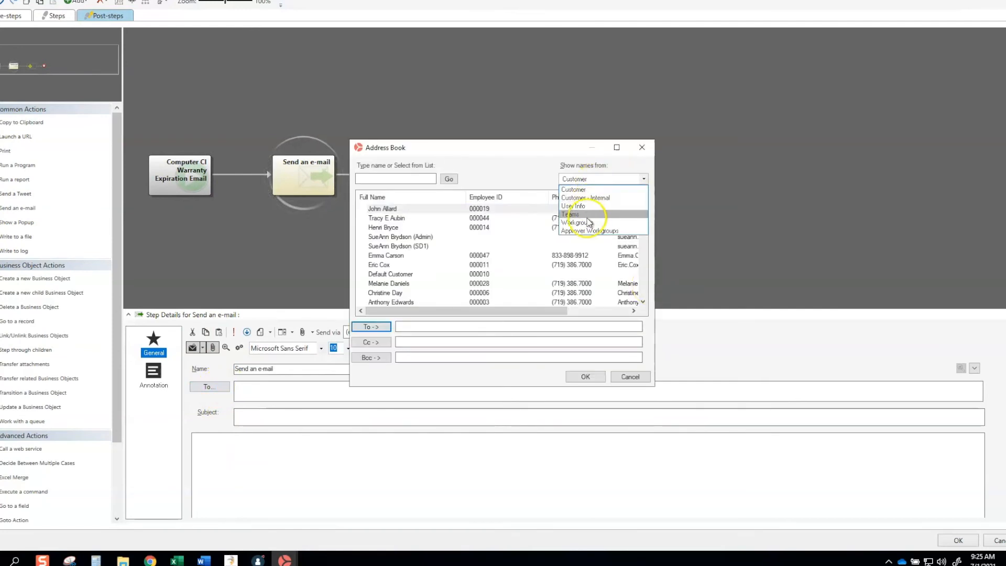
{"action": "left_click", "coordinate": [571, 214]}
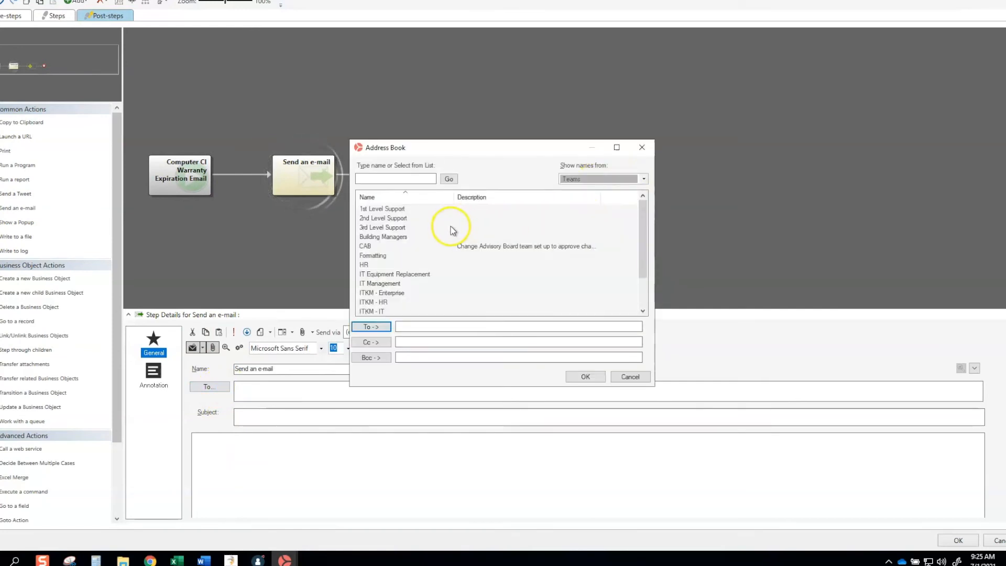
{"action": "left_click", "coordinate": [413, 275]}
{"action": "left_click", "coordinate": [371, 326]}
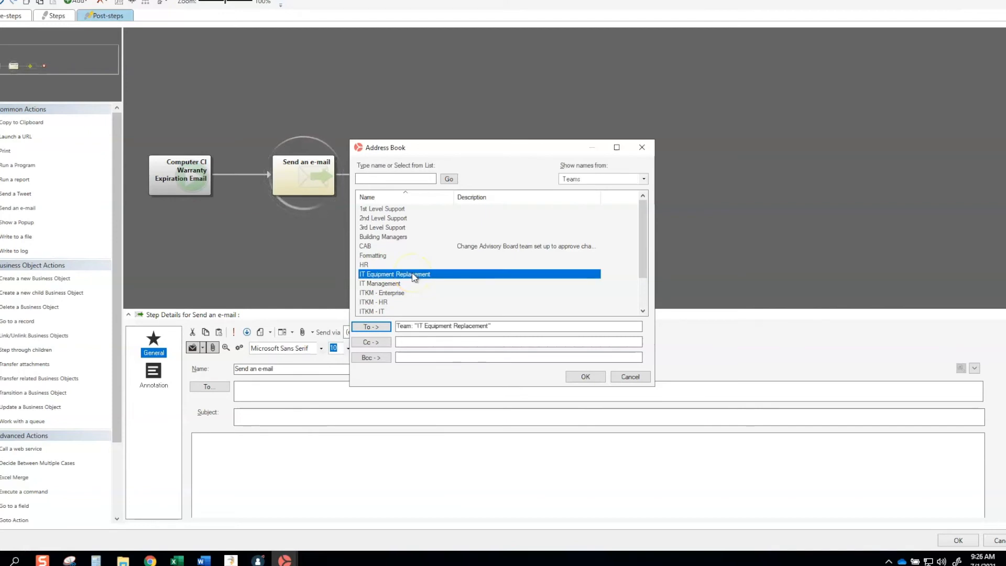
{"action": "left_click", "coordinate": [585, 377]}
- Set the e-mail's subject to "Computer CI Warranty Expiration Report"
{"action": "left_click", "coordinate": [259, 415]}
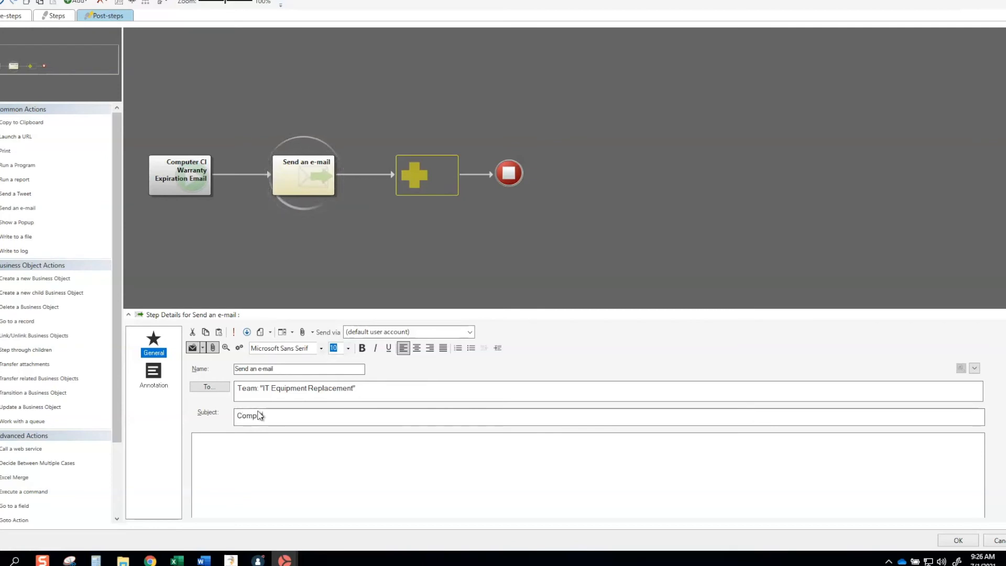
{"action": "type", "text": "CI"}
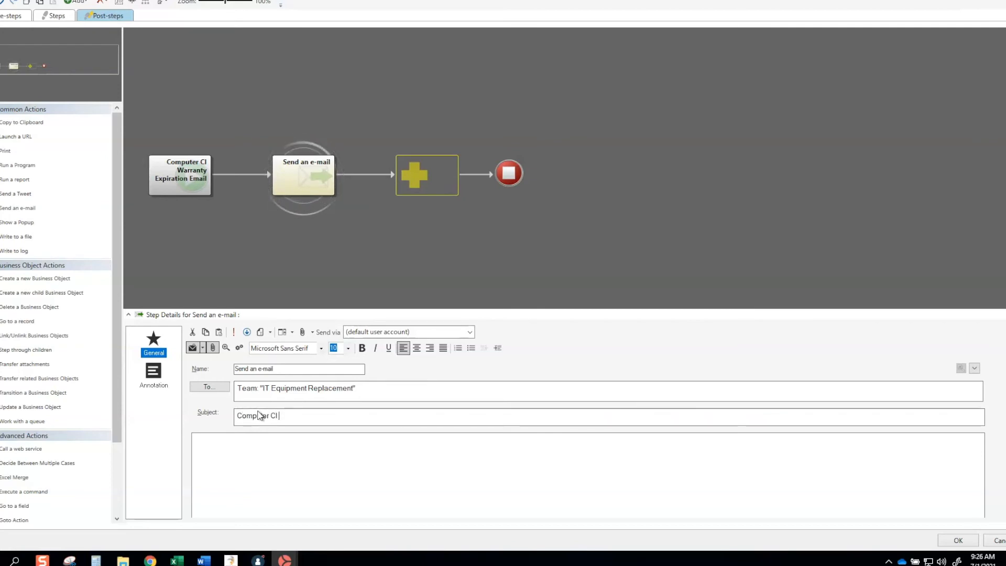
{"action": "type", "text": " Warr"}
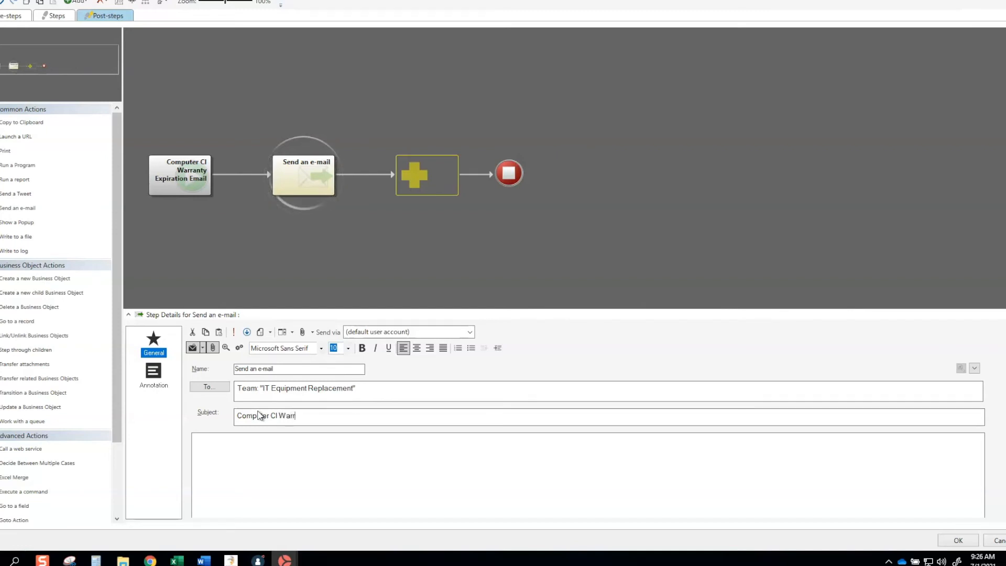
{"action": "type", "text": "anty Expiratiu"}
{"action": "key", "text": "BackSpace"}
{"action": "key", "text": "BackSpace"}
{"action": "type", "text": "tion Report"}
- Open the e-mail body in the expanded editor and insert the var_CIData variable
{"action": "left_click", "coordinate": [210, 444]}
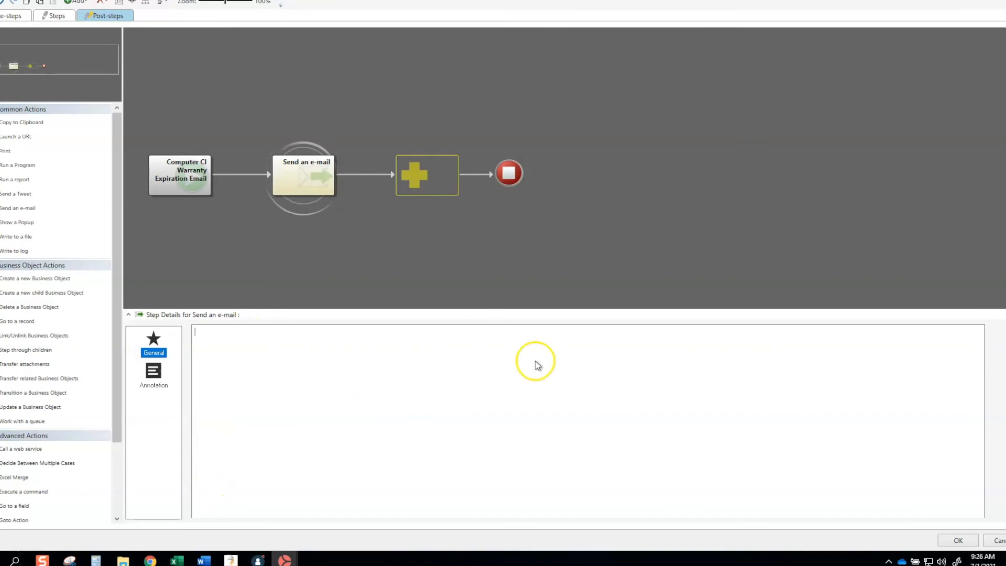
{"action": "left_click", "coordinate": [961, 368]}
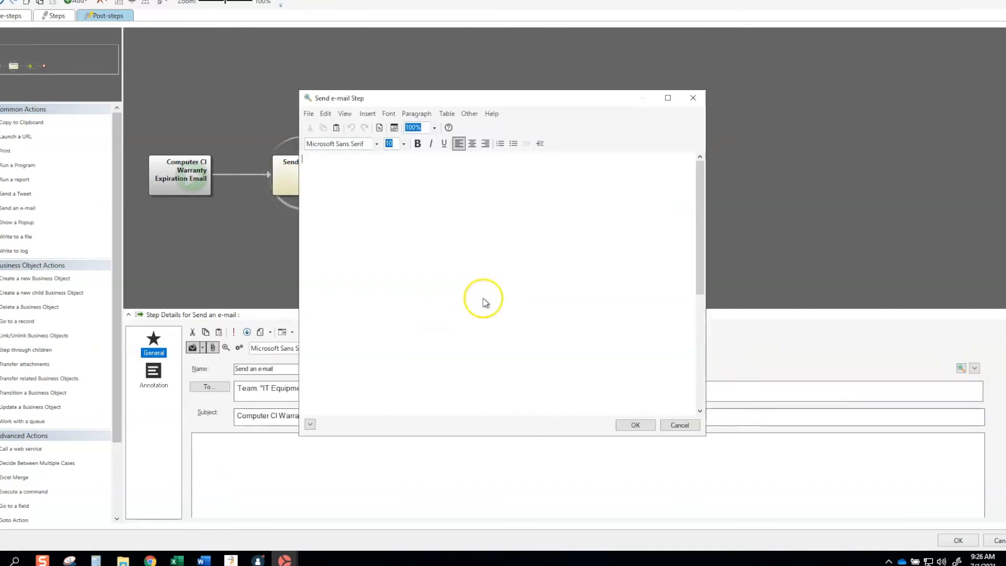
{"action": "right_click", "coordinate": [322, 160]}
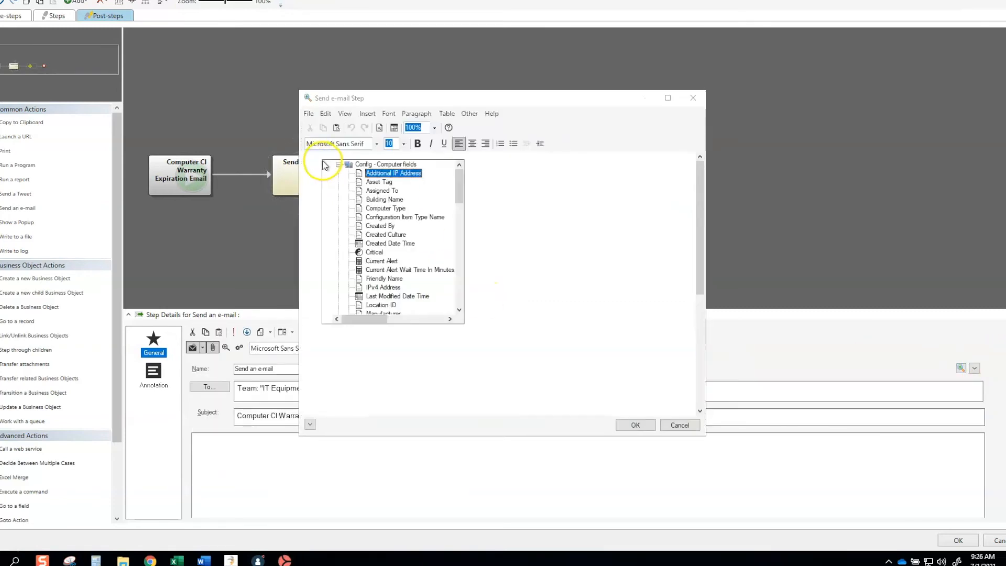
{"action": "double_click", "coordinate": [387, 165]}
{"action": "scroll", "coordinate": [393, 261], "scroll_direction": "down", "scroll_amount": 7}
{"action": "double_click", "coordinate": [367, 305]}
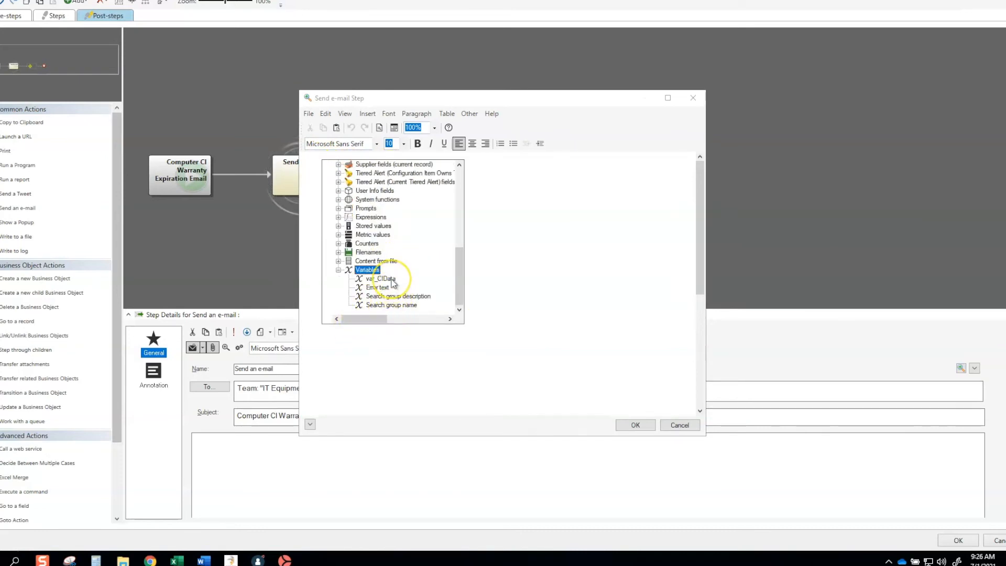
{"action": "double_click", "coordinate": [382, 279]}
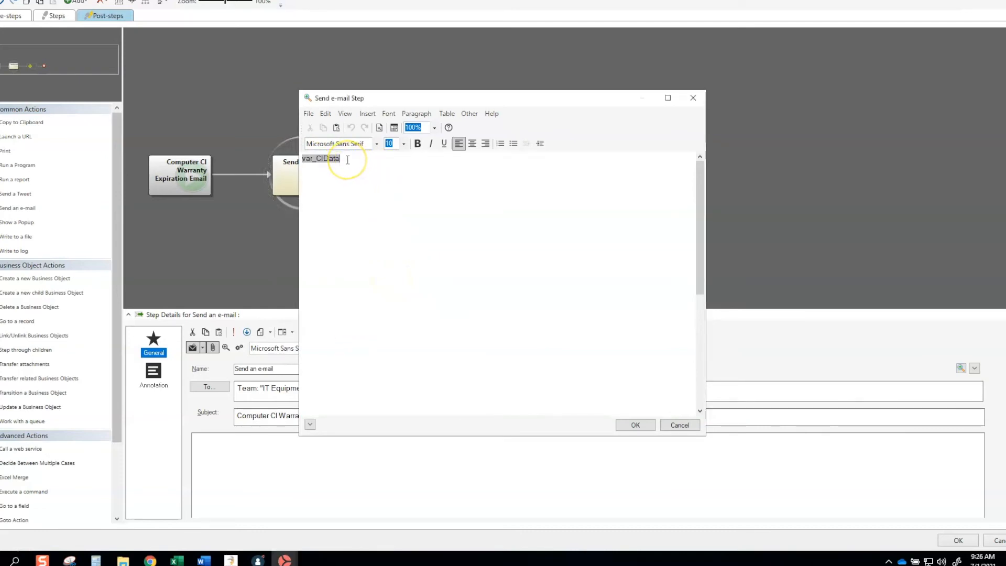
- Add "The following Configuration Item(s), have a Warranty Expiration within the next 6 months." above the variable and save the One-Step
{"action": "key", "text": "Home"}
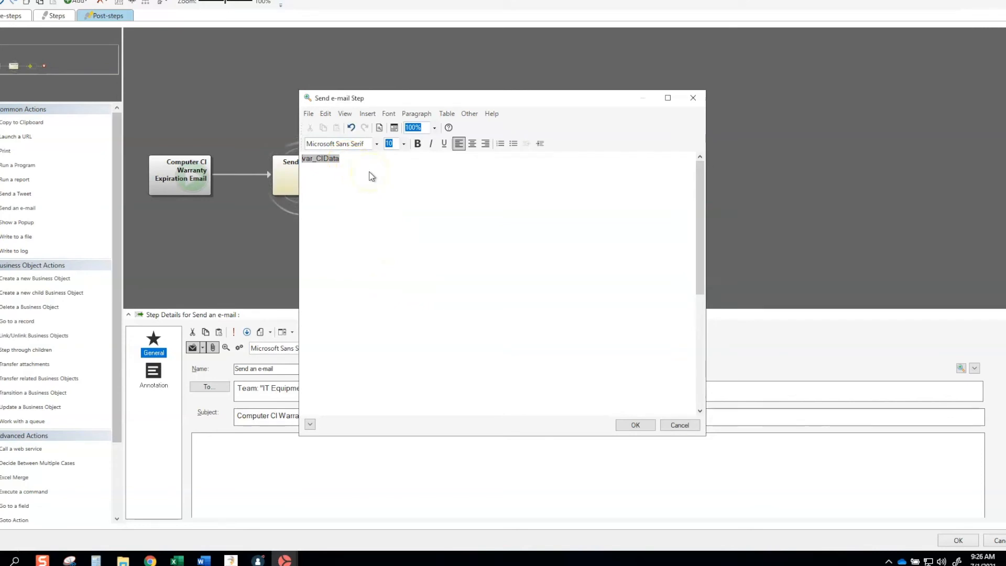
{"action": "key", "text": "Return"}
{"action": "key", "text": "Return"}
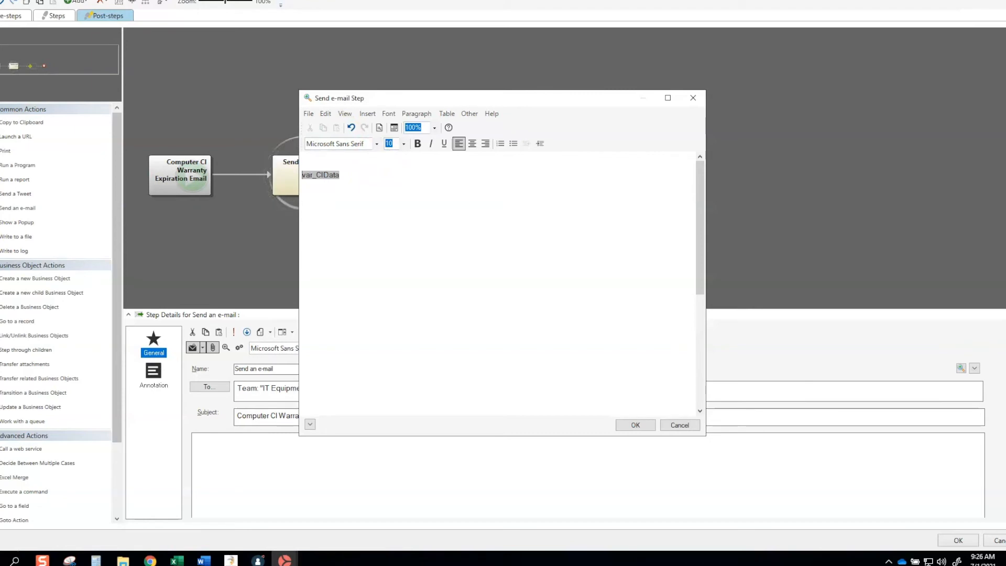
{"action": "left_click", "coordinate": [304, 158]}
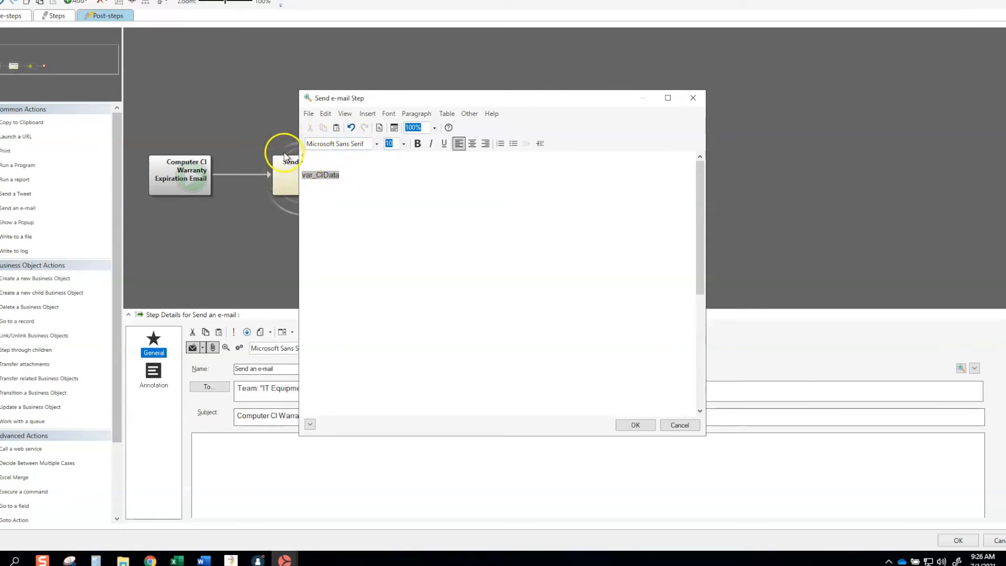
{"action": "type", "text": "The following Configuration Item(s), have a Warranty Expiration within the next 6 months"}
{"action": "type", "text": "."}
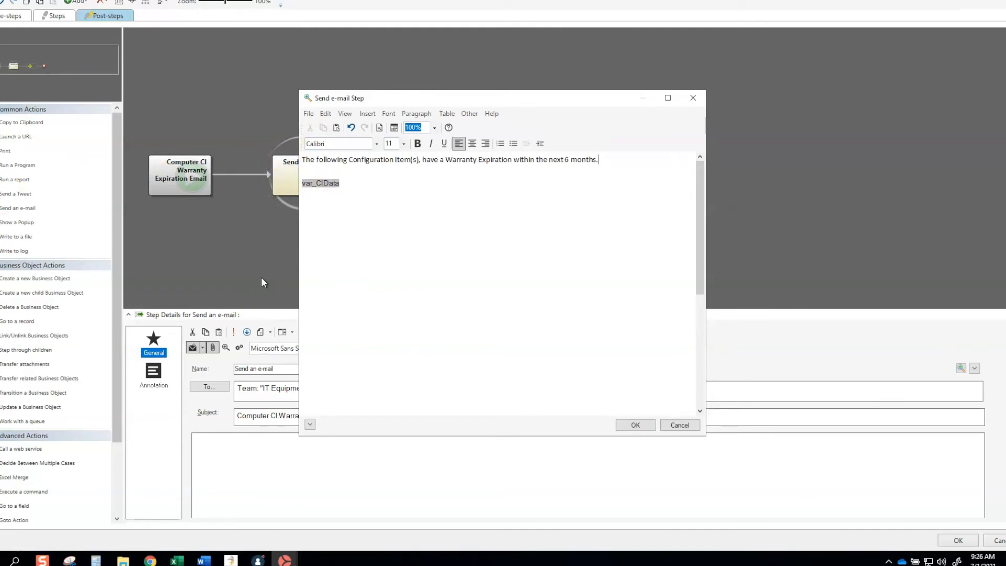
{"action": "left_click", "coordinate": [635, 425]}
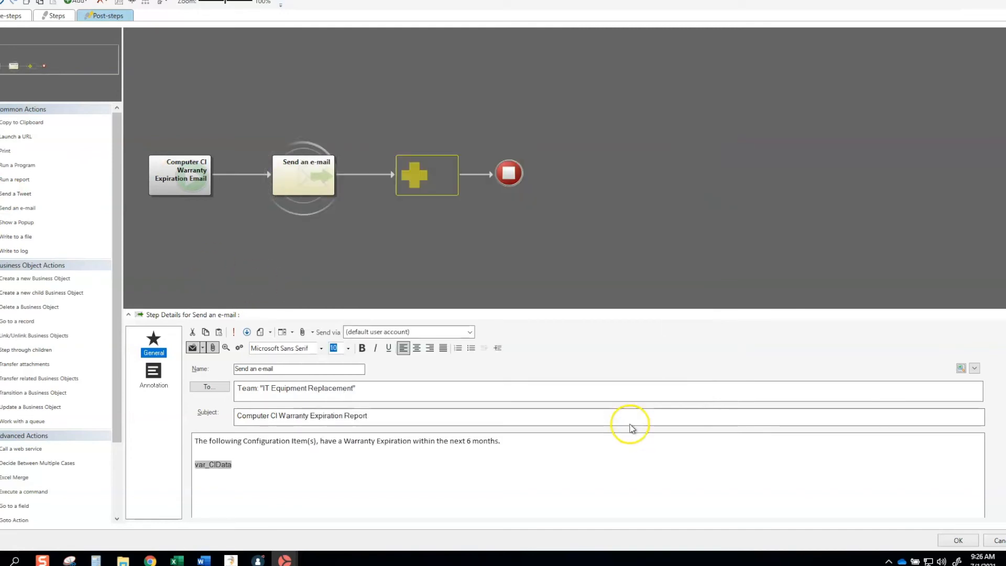
{"action": "left_click", "coordinate": [961, 544]}
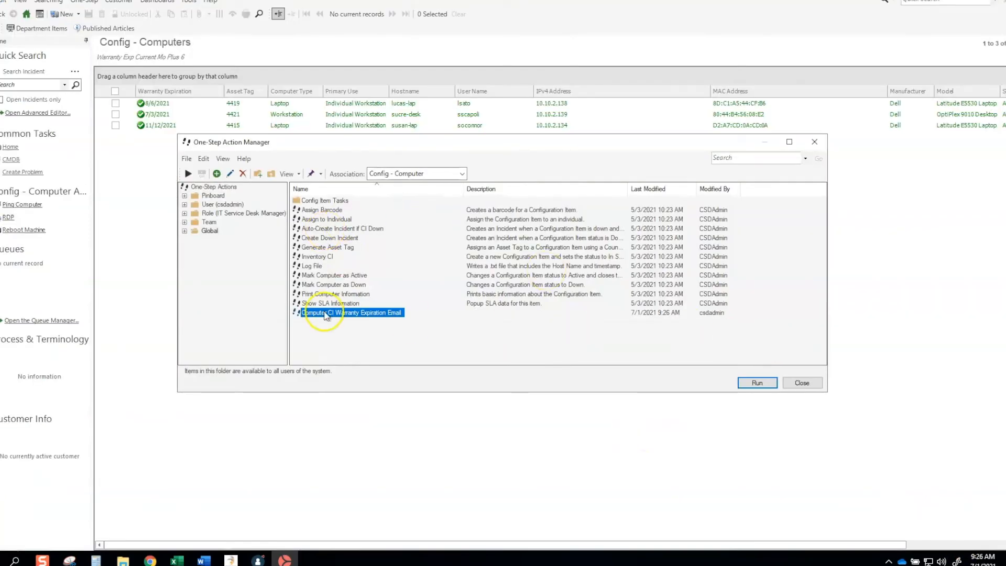
- Reopen the warranty One-Step to edit its Send an e-mail post-step's message options, save it and run it
{"action": "right_click", "coordinate": [353, 315]}
{"action": "left_click", "coordinate": [385, 370]}
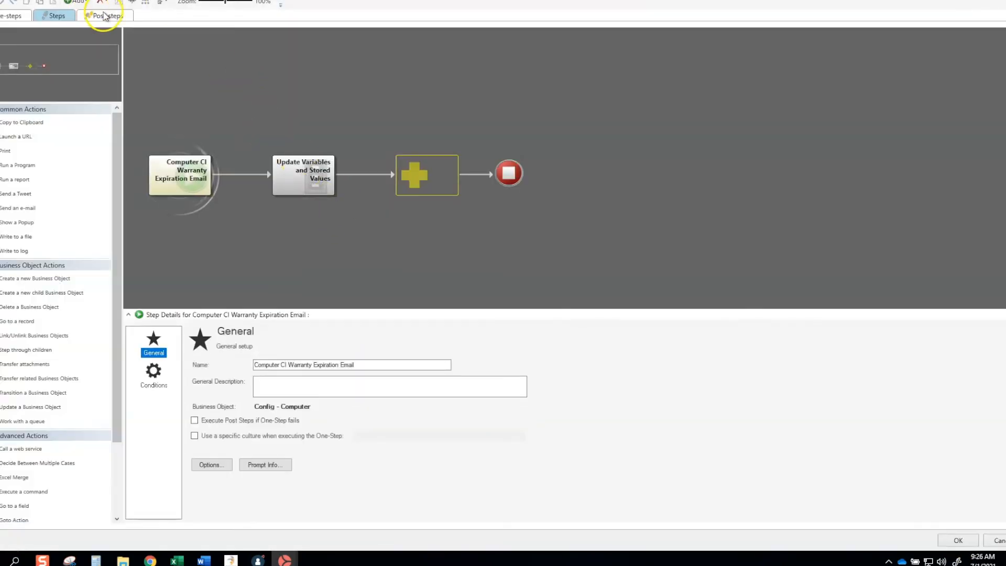
{"action": "left_click", "coordinate": [105, 15]}
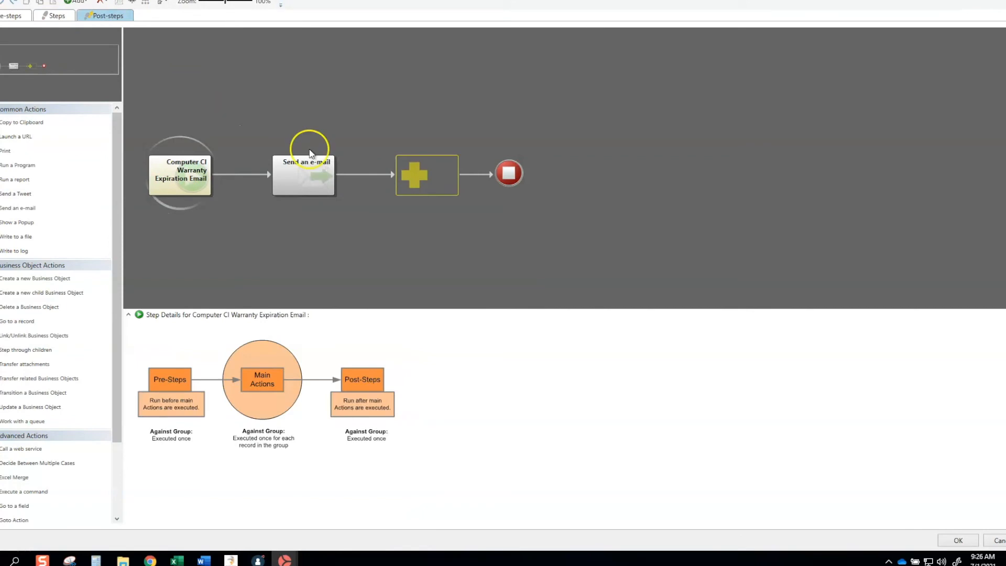
{"action": "left_click", "coordinate": [295, 167]}
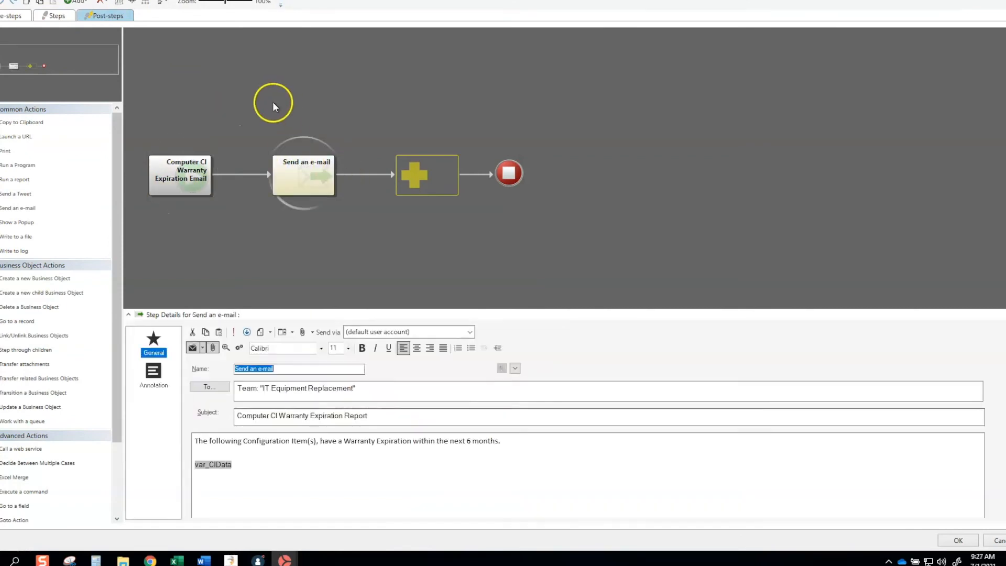
{"action": "left_click", "coordinate": [239, 348]}
{"action": "left_click", "coordinate": [955, 537]}
{"action": "left_click", "coordinate": [758, 382]}
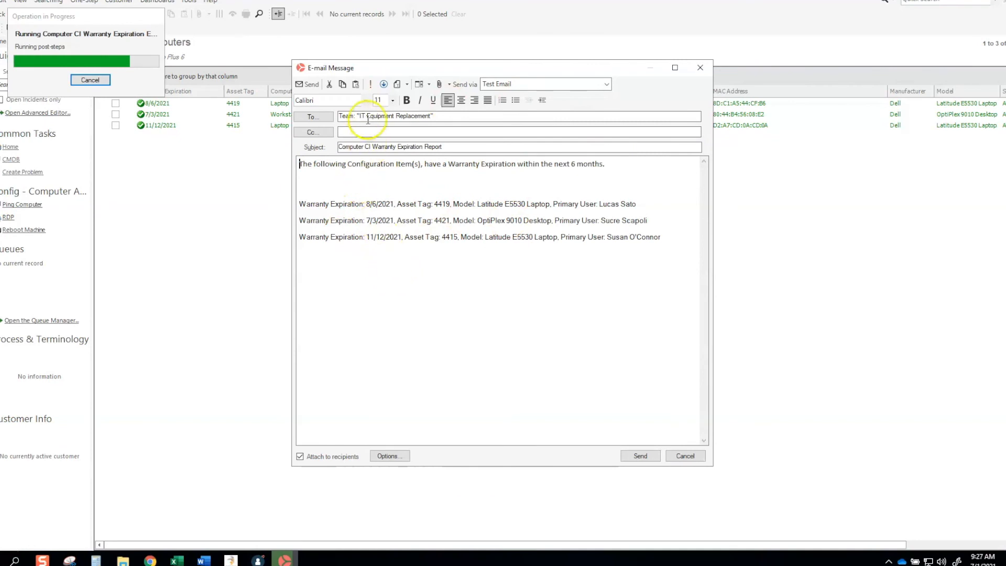
- Switch to the Administrator application and add a new scheduled item with a name beginning "Computer CI"
{"action": "left_click", "coordinate": [285, 560]}
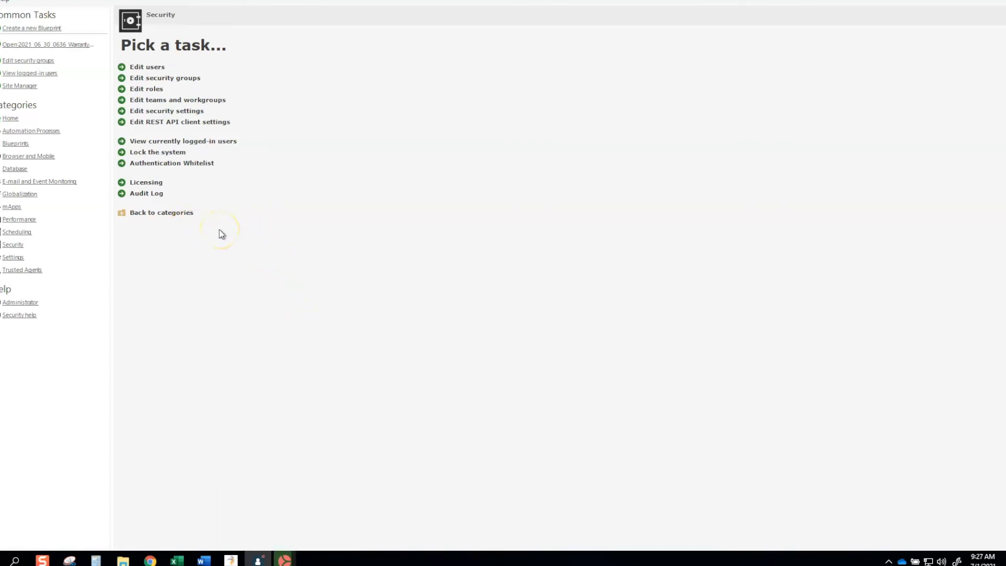
{"action": "left_click", "coordinate": [24, 236]}
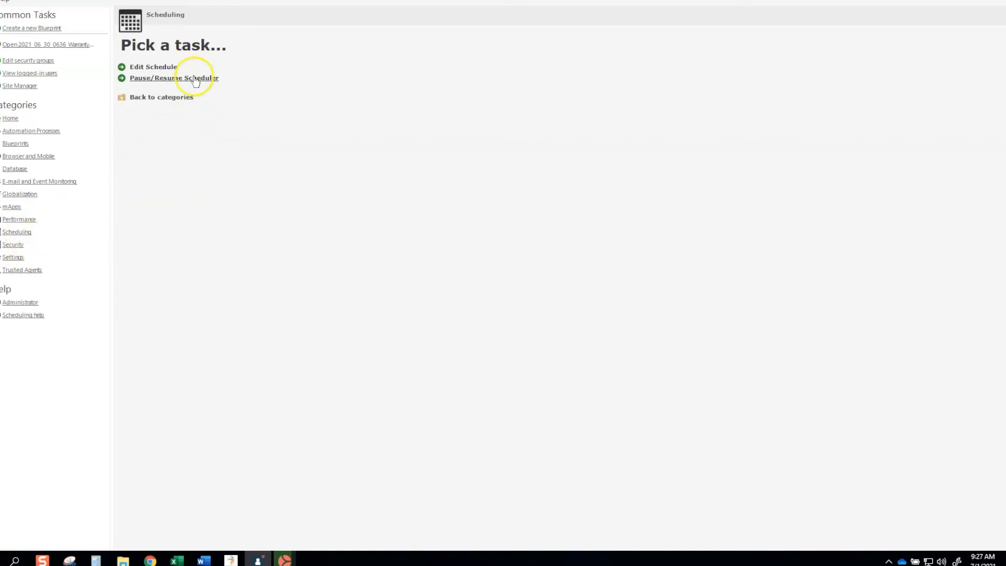
{"action": "left_click", "coordinate": [153, 67]}
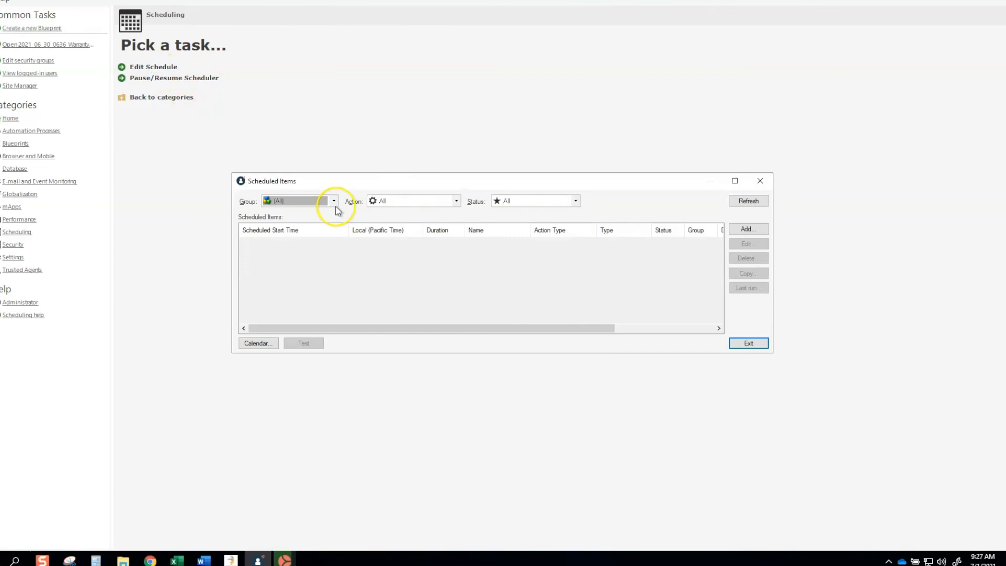
{"action": "left_click", "coordinate": [749, 229]}
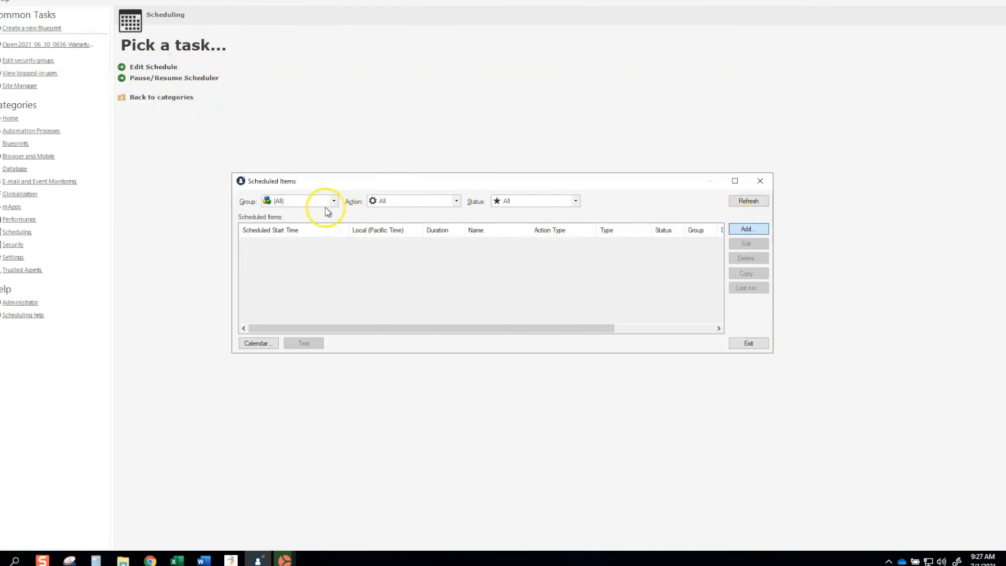
{"action": "left_click", "coordinate": [466, 149]}
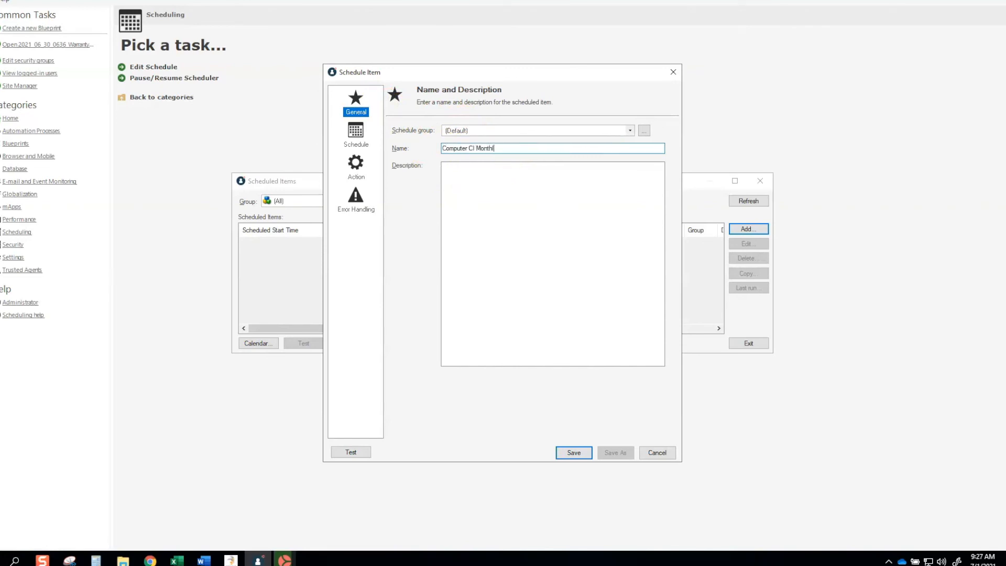
- Schedule the item to recur monthly at 9:00 AM on day 1 of every month, with no end date
{"action": "left_click", "coordinate": [356, 133]}
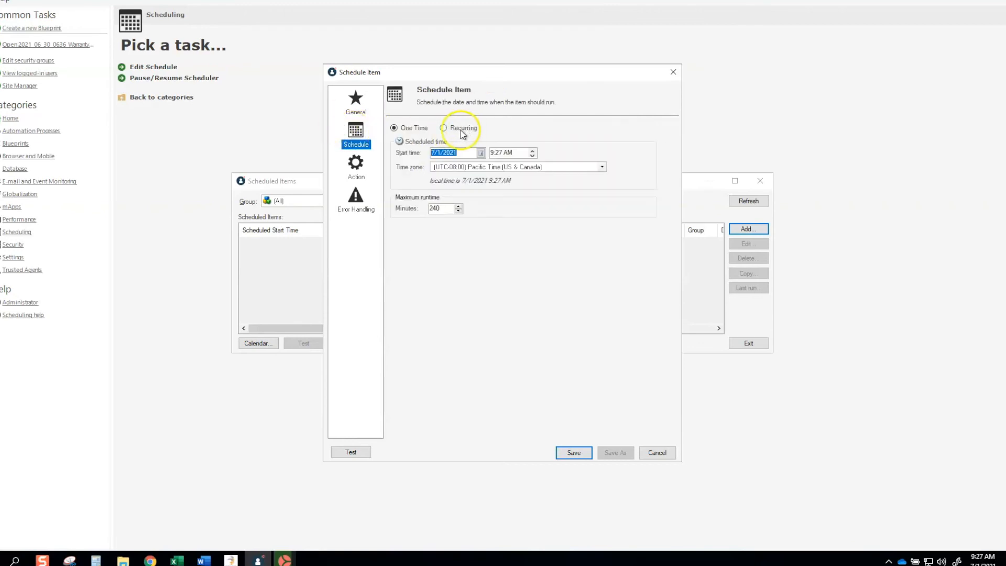
{"action": "left_click", "coordinate": [461, 129]}
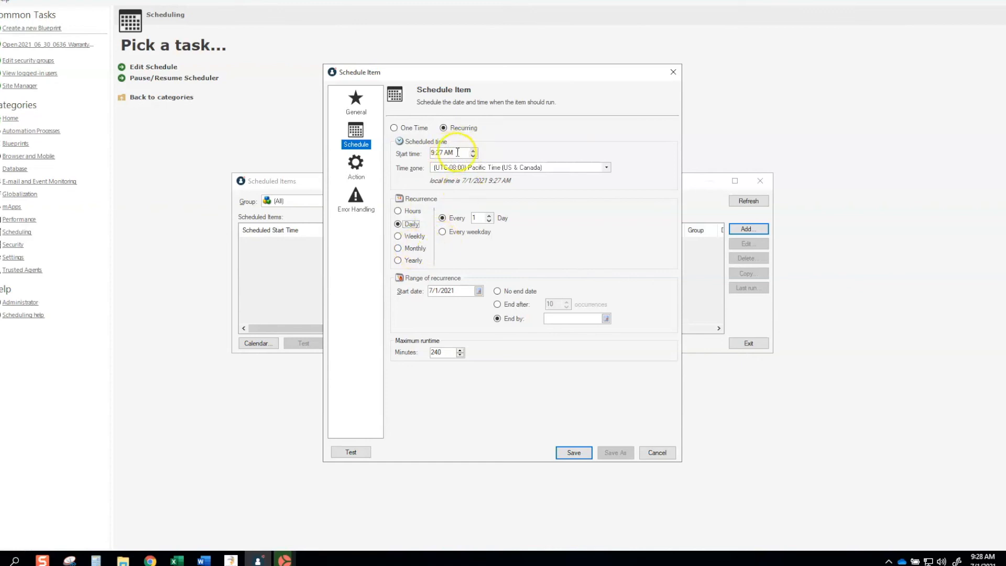
{"action": "left_click_drag", "start_coordinate": [461, 154], "coordinate": [414, 153]}
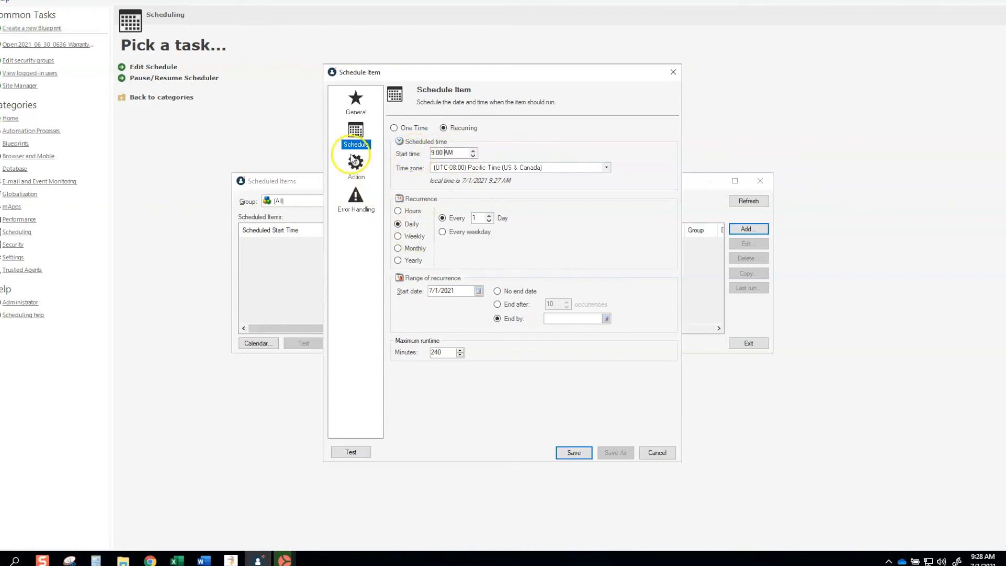
{"action": "left_click", "coordinate": [356, 163]}
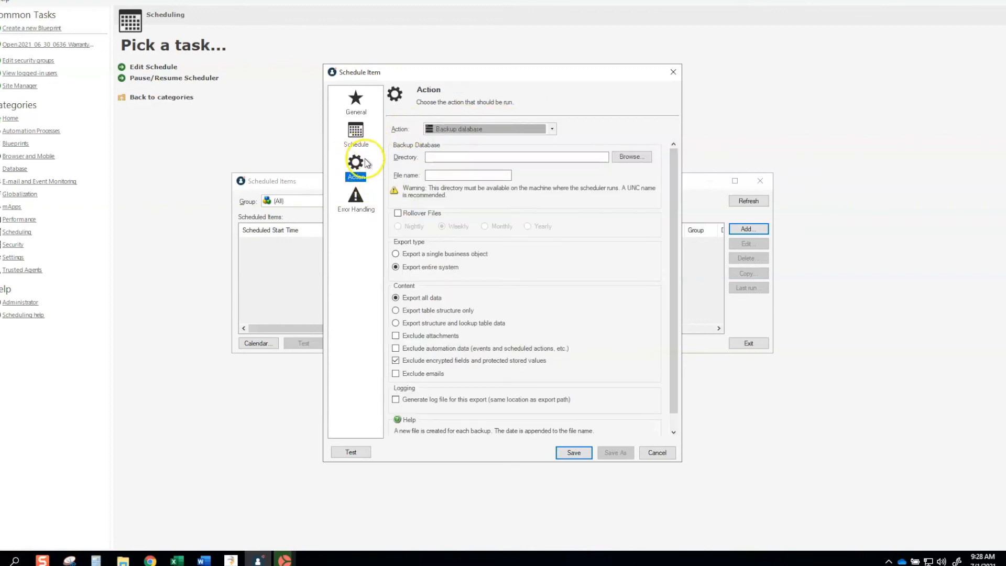
{"action": "left_click", "coordinate": [356, 137]}
{"action": "left_click", "coordinate": [403, 250]}
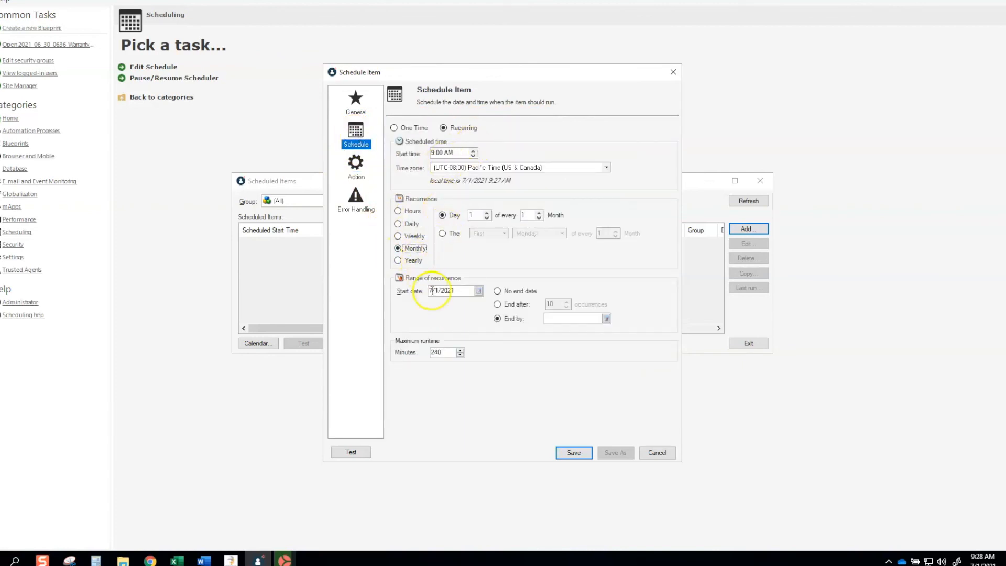
{"action": "left_click", "coordinate": [510, 293]}
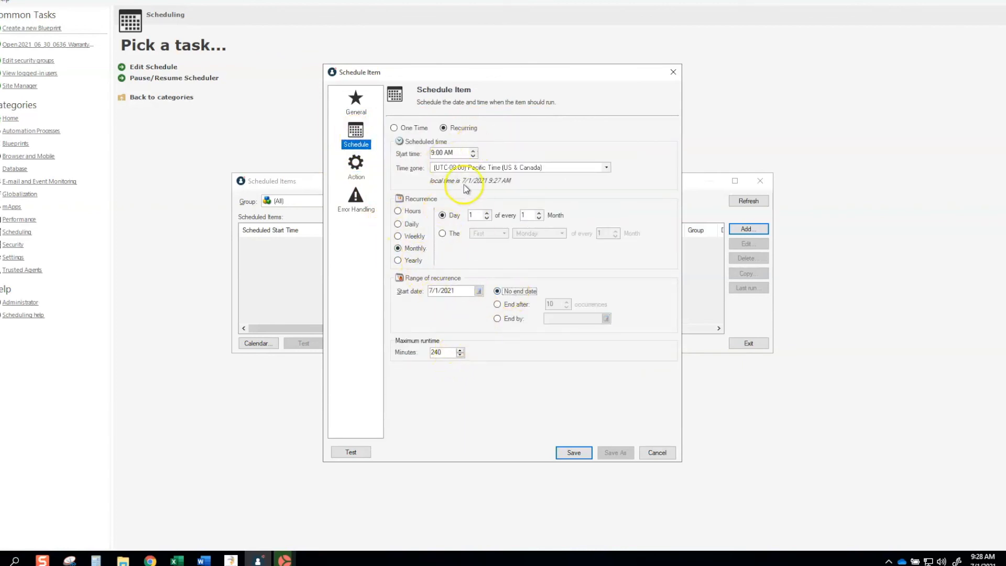
- Set the scheduled action to the Config - Computer One-Step "Computer CI Warranty Expiration Email" and save the scheduled item
{"action": "left_click", "coordinate": [357, 161]}
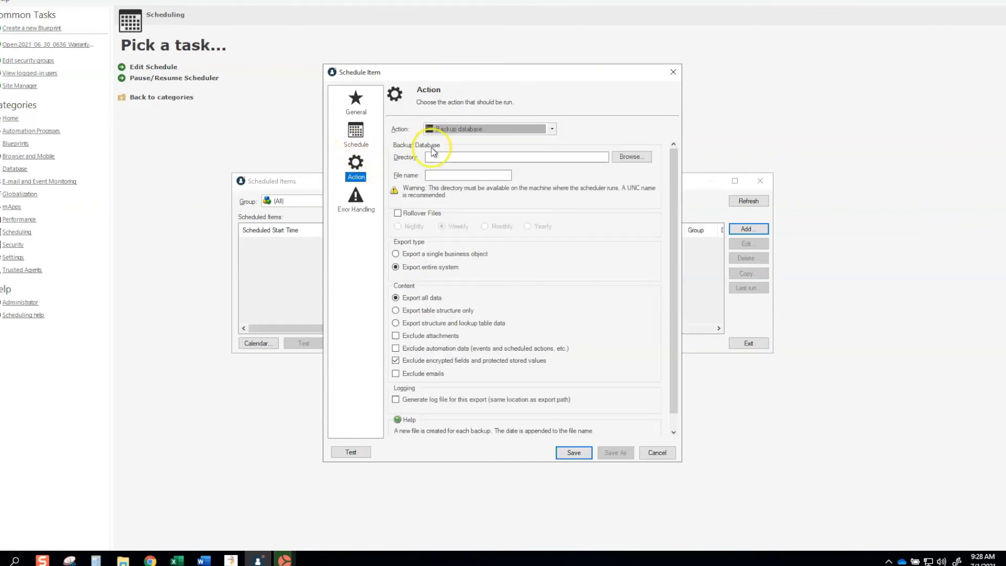
{"action": "left_click", "coordinate": [477, 130]}
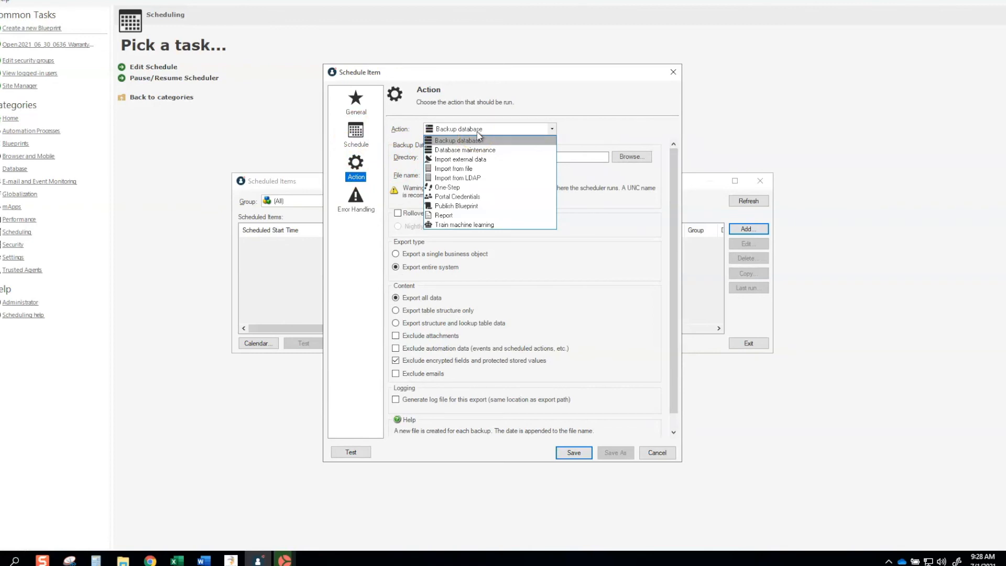
{"action": "left_click", "coordinate": [461, 187]}
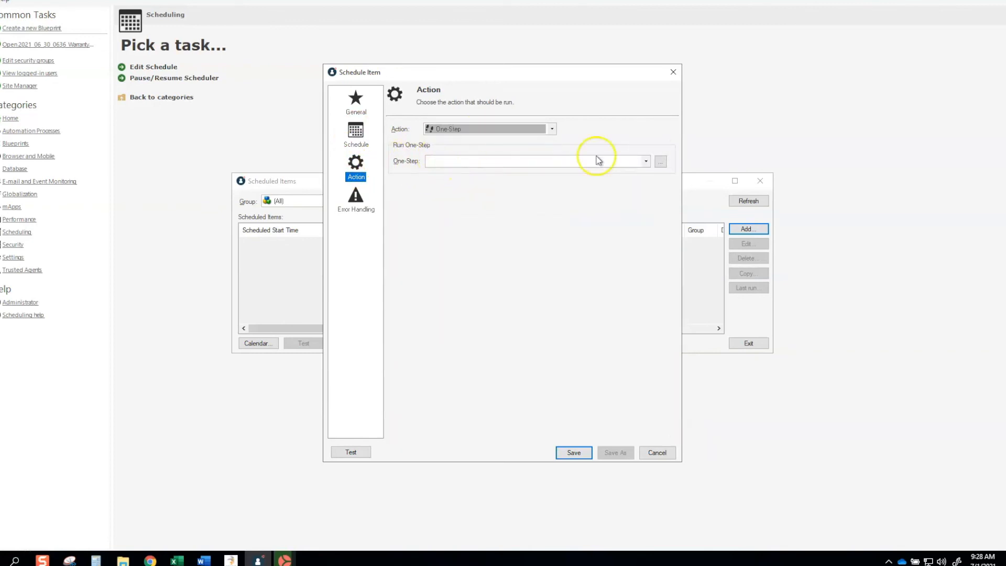
{"action": "left_click", "coordinate": [660, 162]}
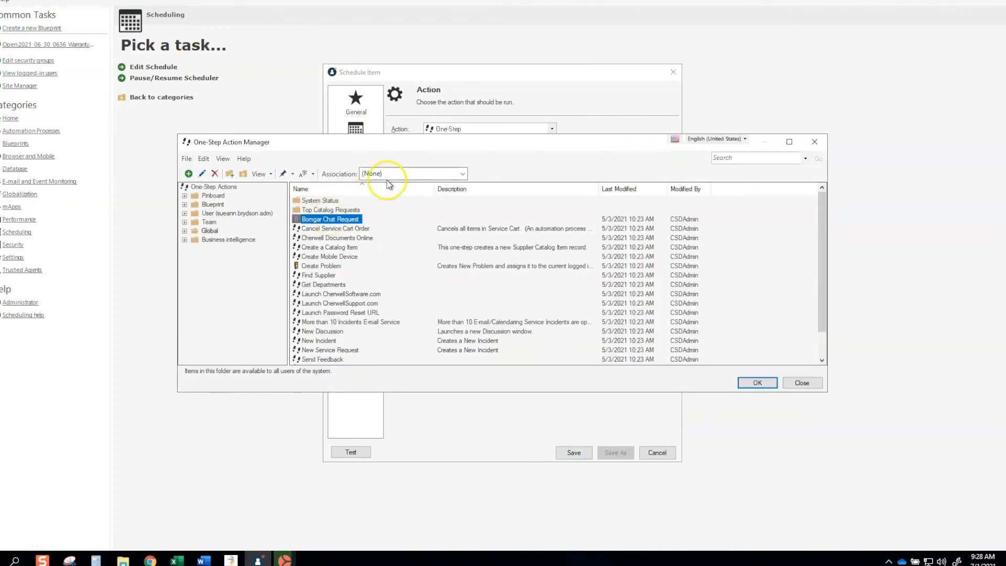
{"action": "left_click", "coordinate": [382, 174]}
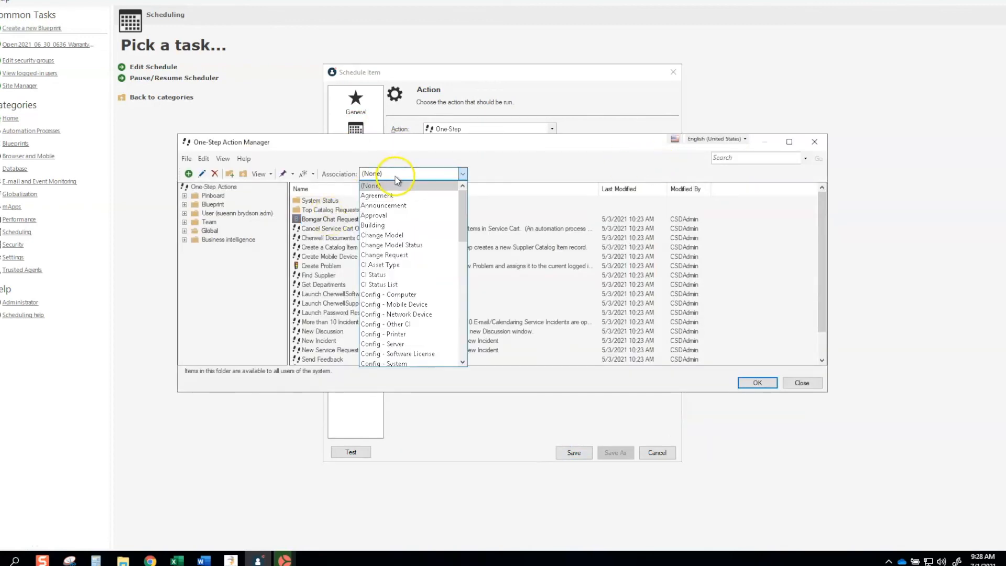
{"action": "left_click", "coordinate": [399, 295]}
{"action": "double_click", "coordinate": [366, 240]}
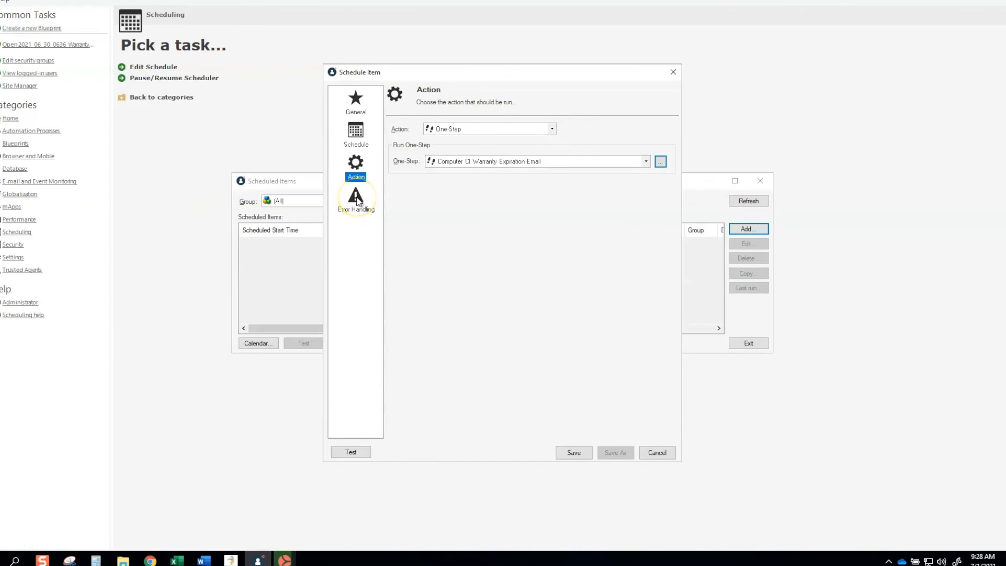
{"action": "left_click", "coordinate": [356, 201]}
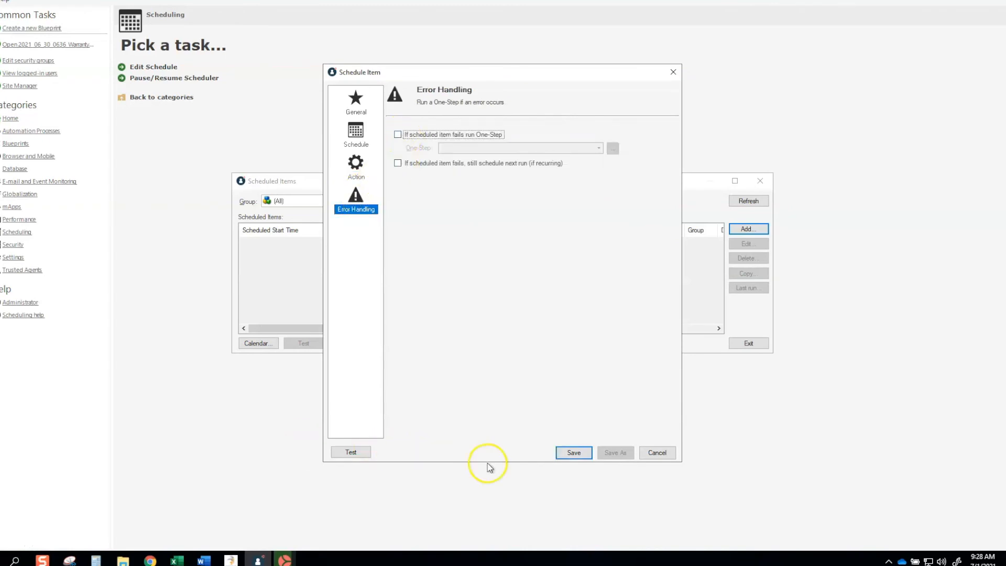
{"action": "left_click", "coordinate": [571, 452]}
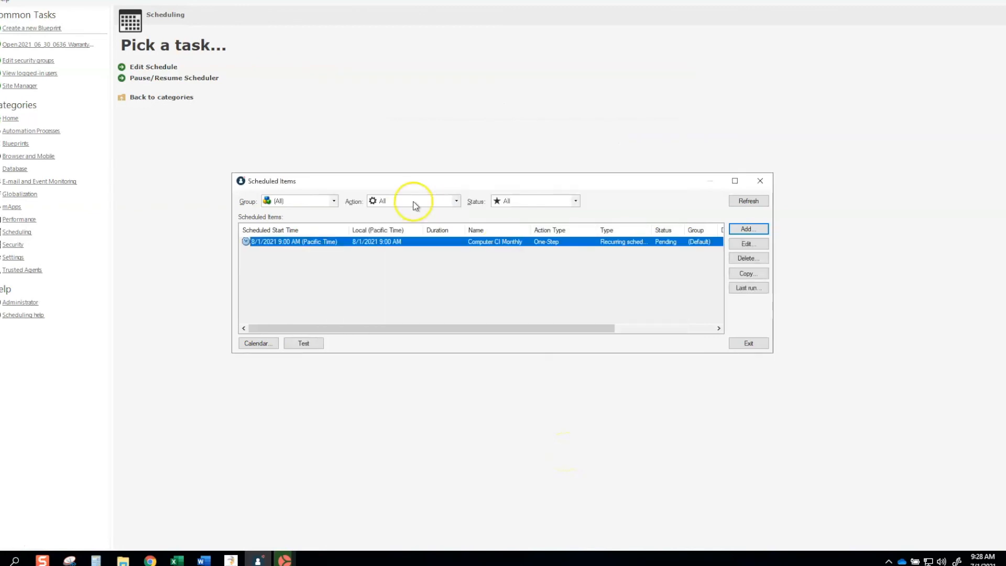
- Run a test of the Computer CI Monthly scheduled item and dismiss its status message
{"action": "left_click", "coordinate": [305, 343]}
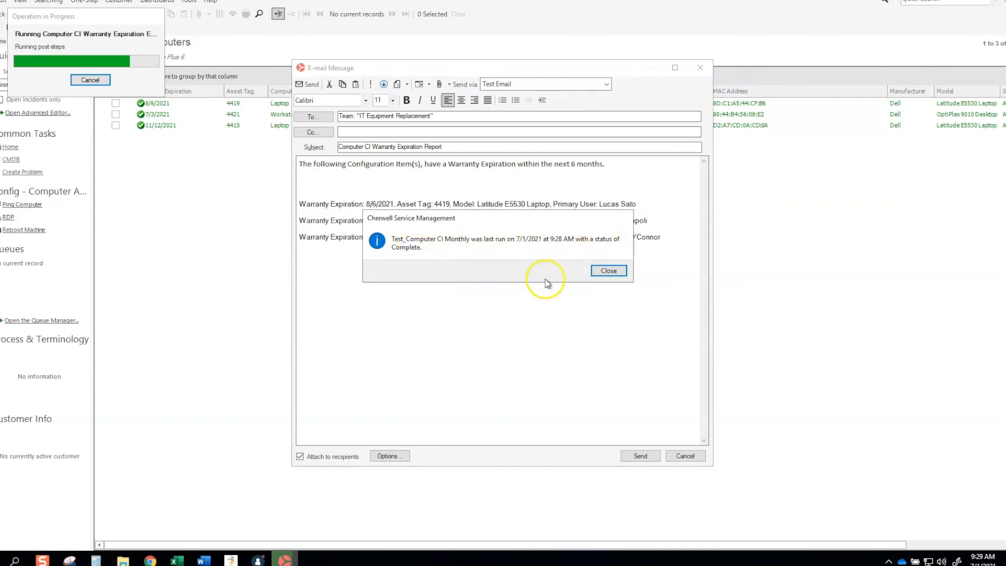
{"action": "left_click", "coordinate": [611, 271]}
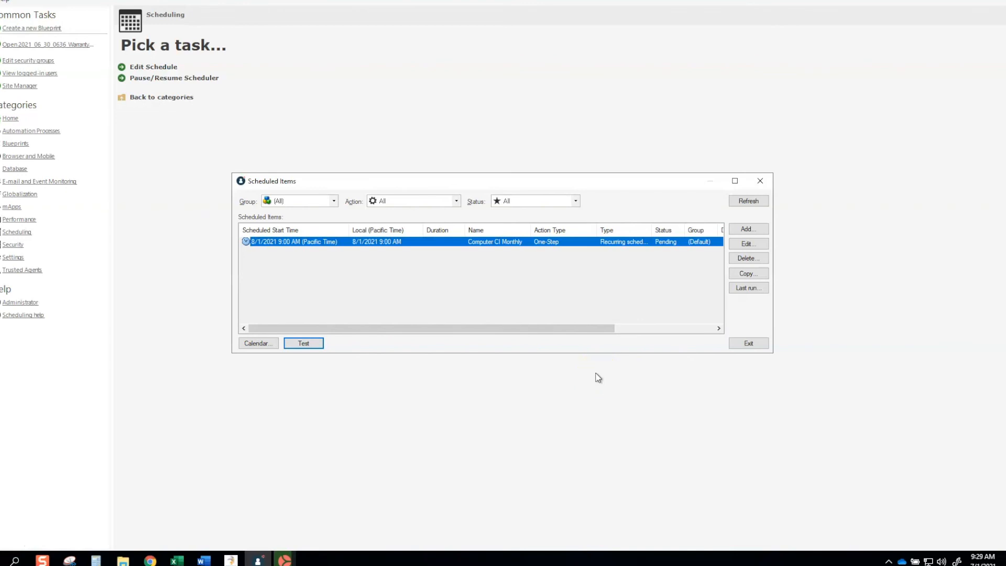
{"action": "left_click", "coordinate": [304, 329]}
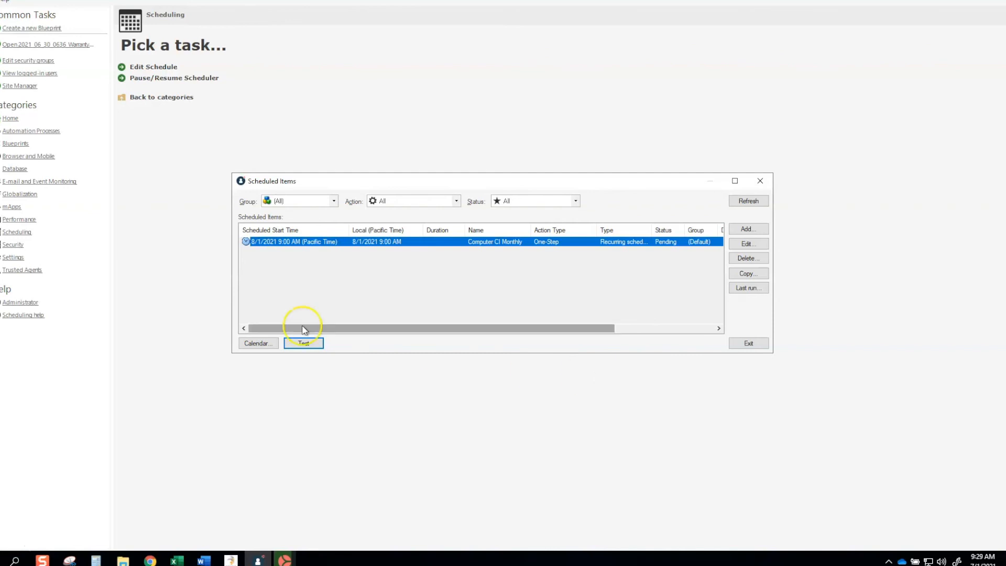